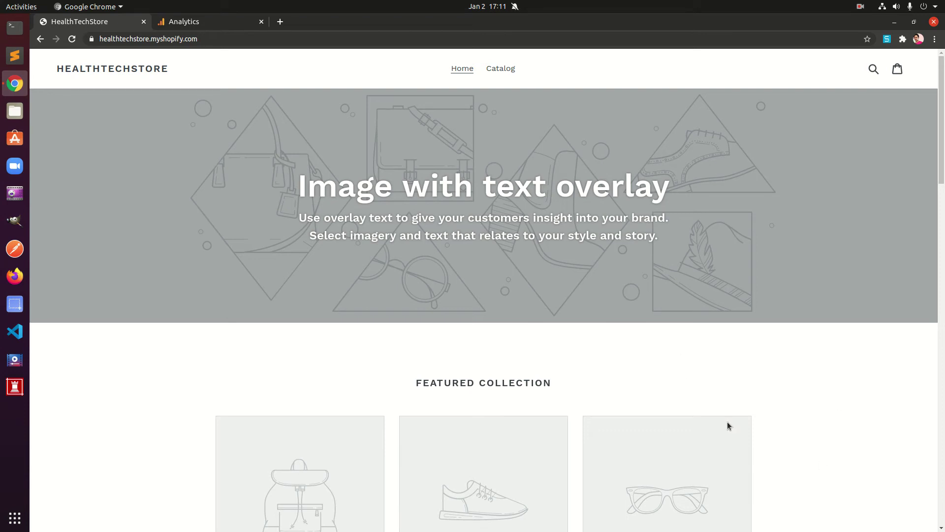
Switch between the Analytics and HealthTechStore tabs, ending on the Google Analytics tab
left_click(179, 24)
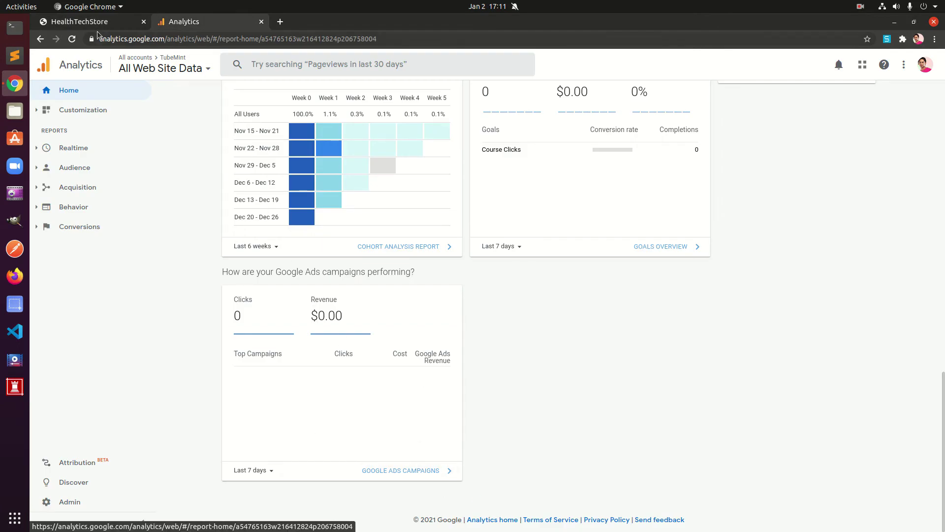
left_click(79, 27)
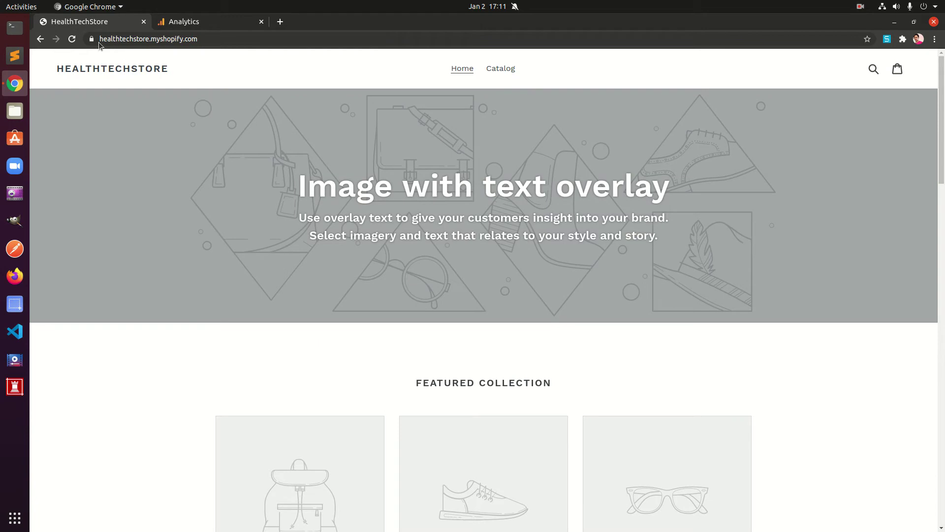
left_click(192, 27)
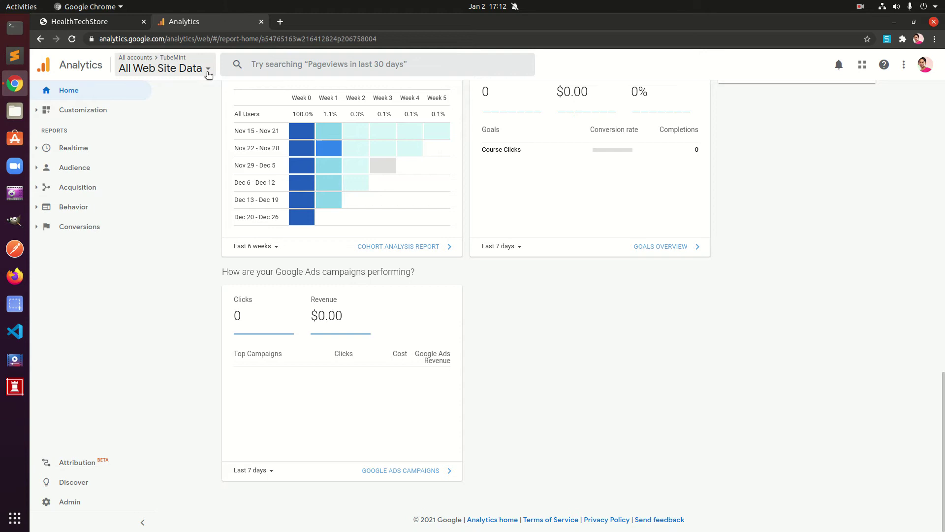
Go to Admin > Tracking Info > Tracking Code for the store's Analytics property
left_click(63, 507)
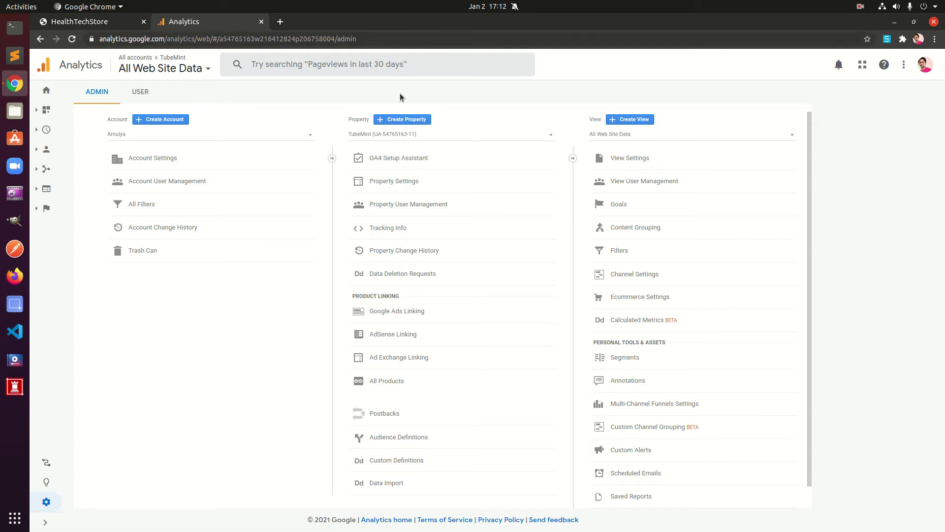
left_click(390, 231)
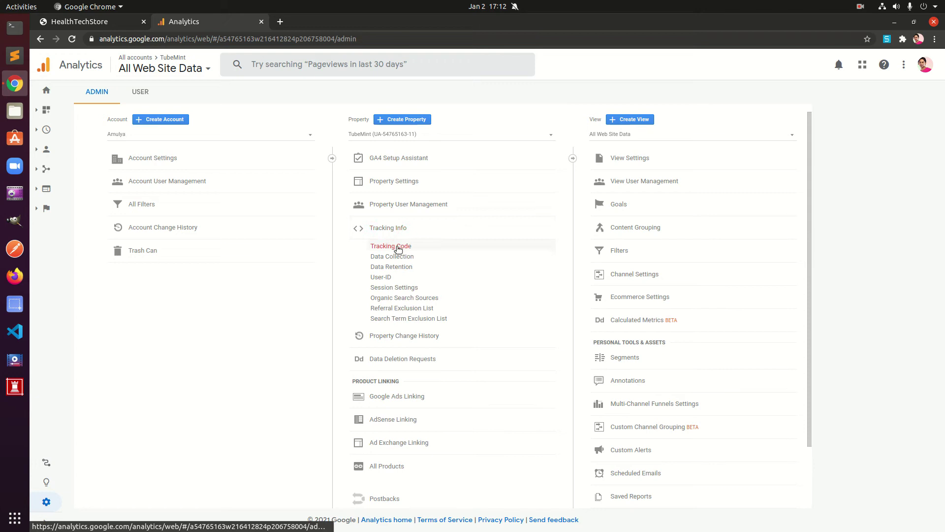
left_click(396, 250)
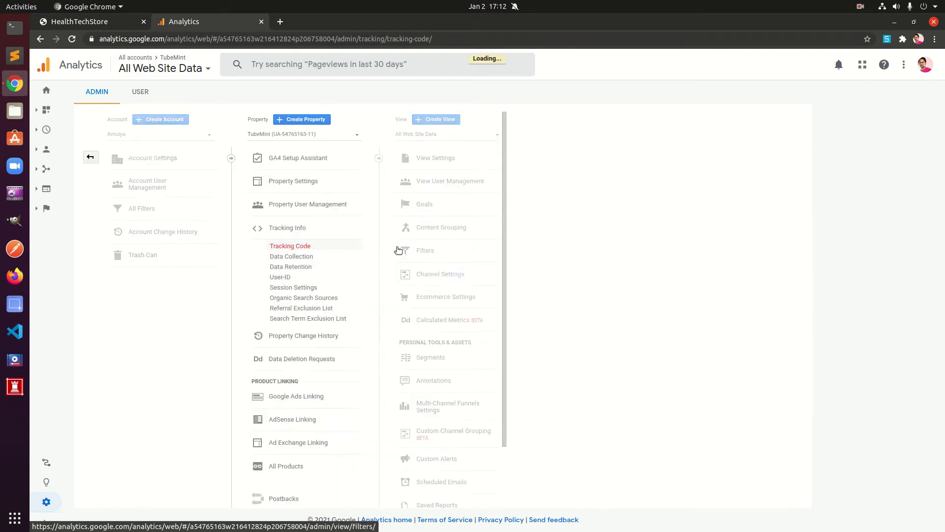
Copy the gtag.js Global Site Tag snippet and return to the HealthTechStore tab
left_click(386, 309)
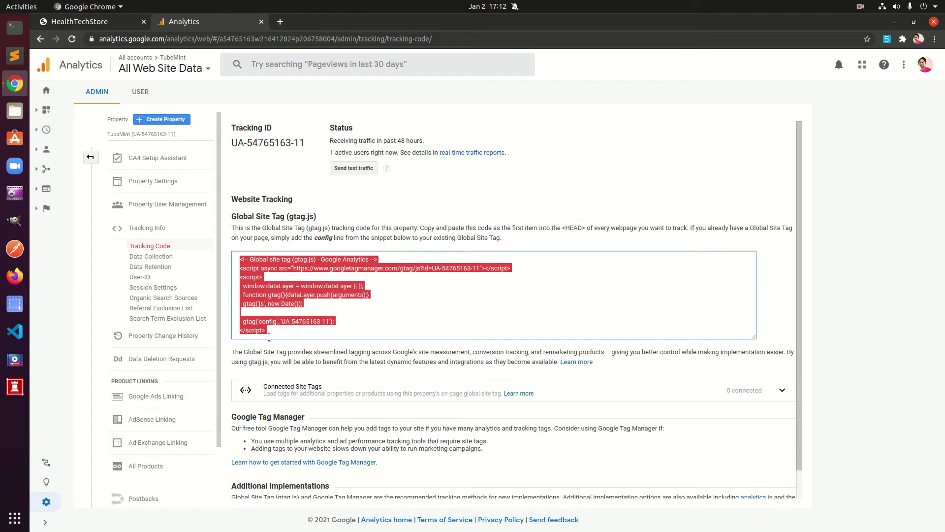
left_click(273, 334)
left_click_drag(273, 334, 235, 255)
right_click(256, 262)
left_click(275, 270)
left_click(88, 24)
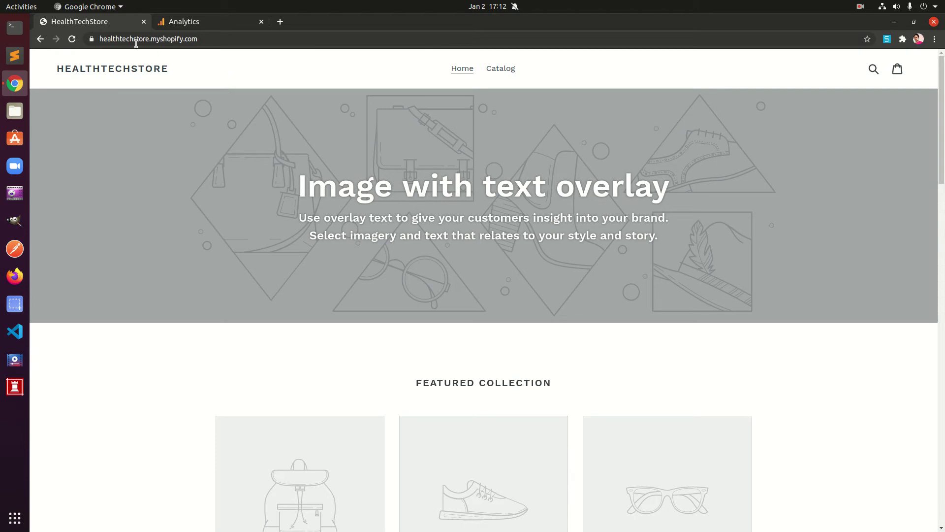
Load the store's /admin page and reach Themes through the Customize theme tip
left_click(221, 42)
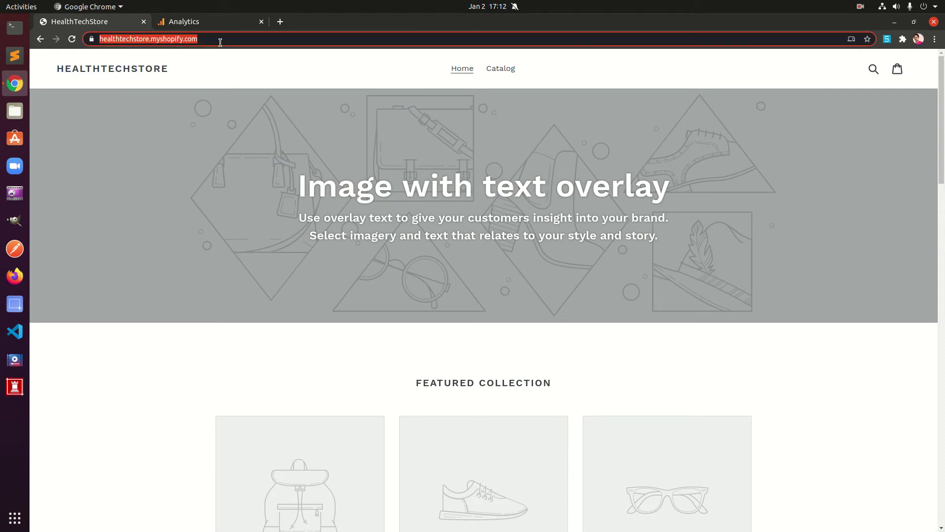
left_click(240, 42)
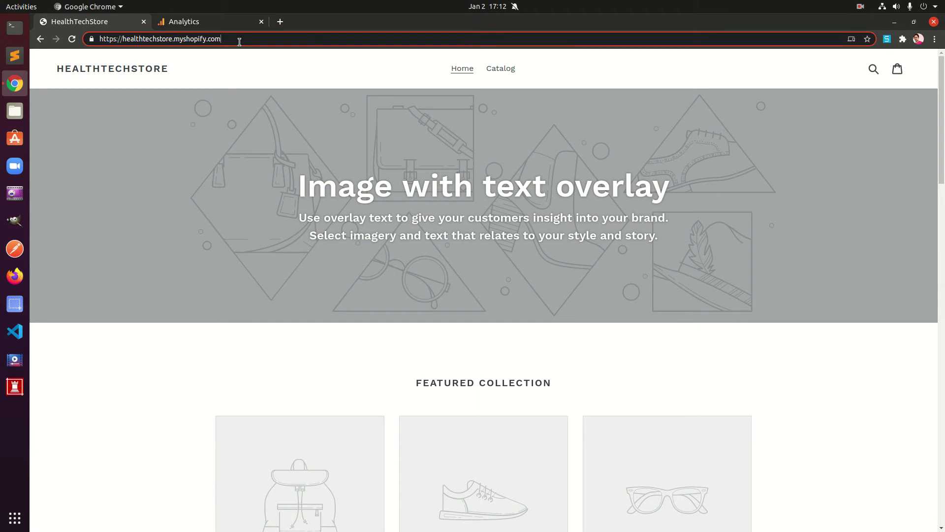
type("/admin")
key("Return")
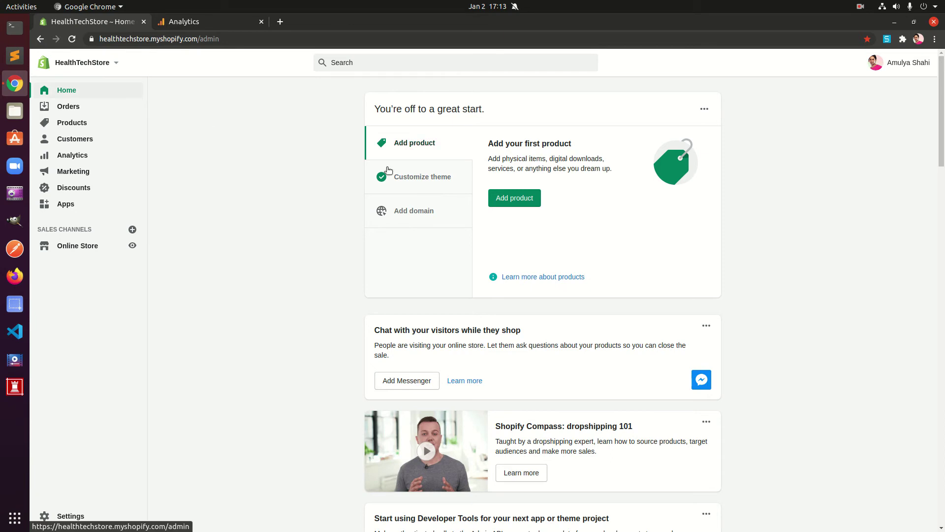
left_click(422, 183)
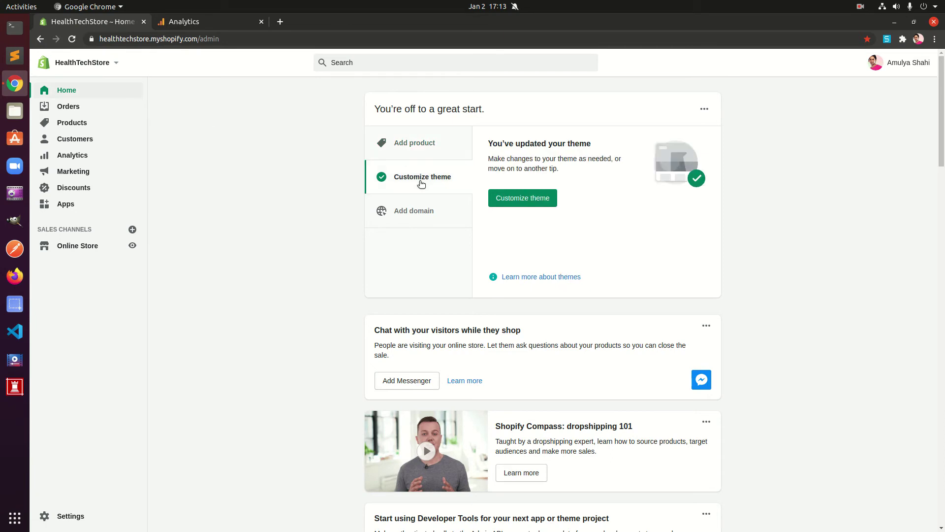
left_click(506, 205)
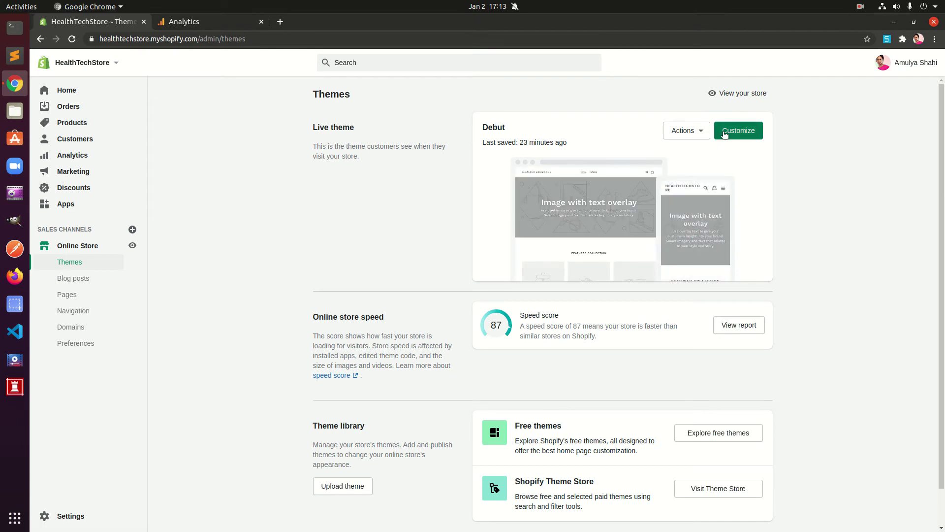
Open Edit code for the live Debut theme in a new tab, via Actions and Theme actions
left_click(687, 135)
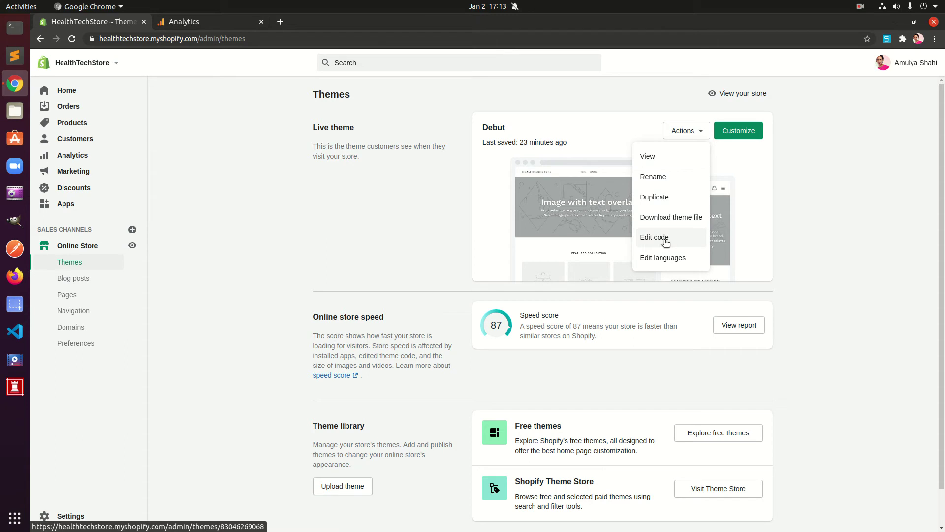
right_click(658, 239)
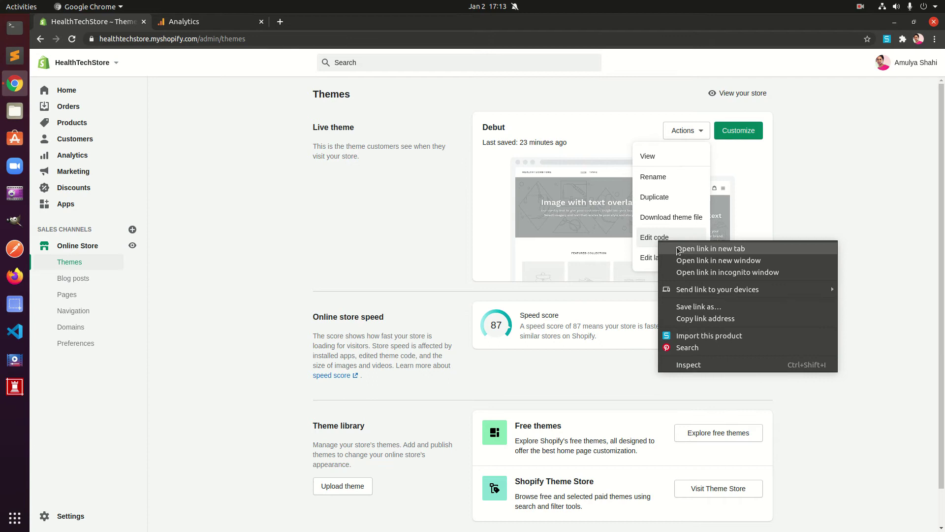
left_click(679, 252)
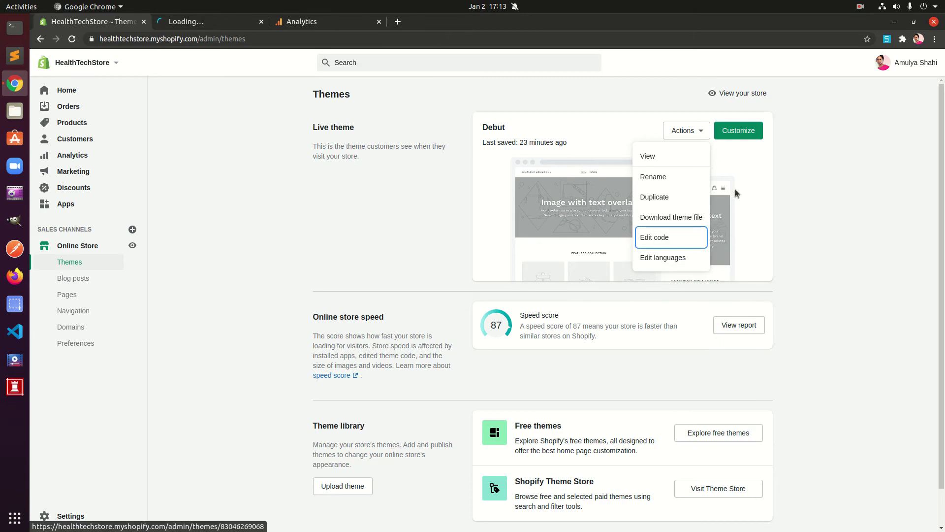
left_click(751, 132)
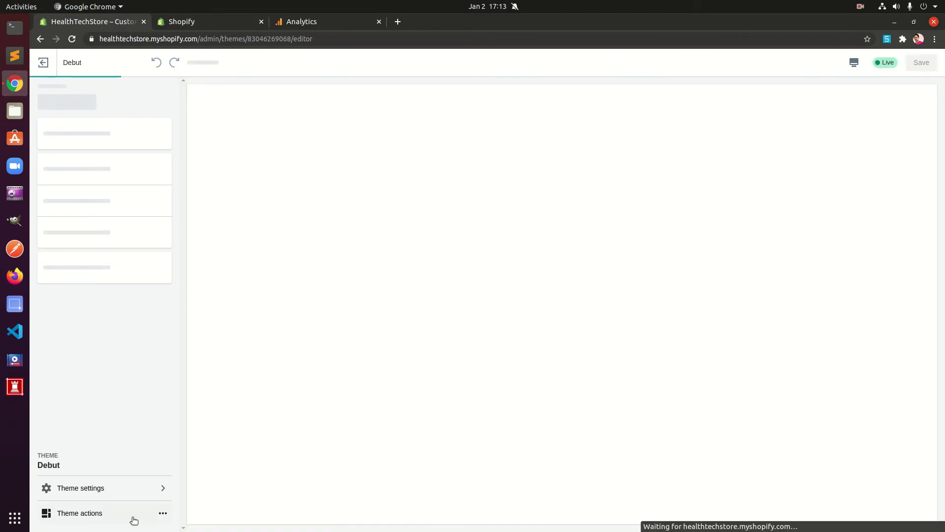
left_click(163, 516)
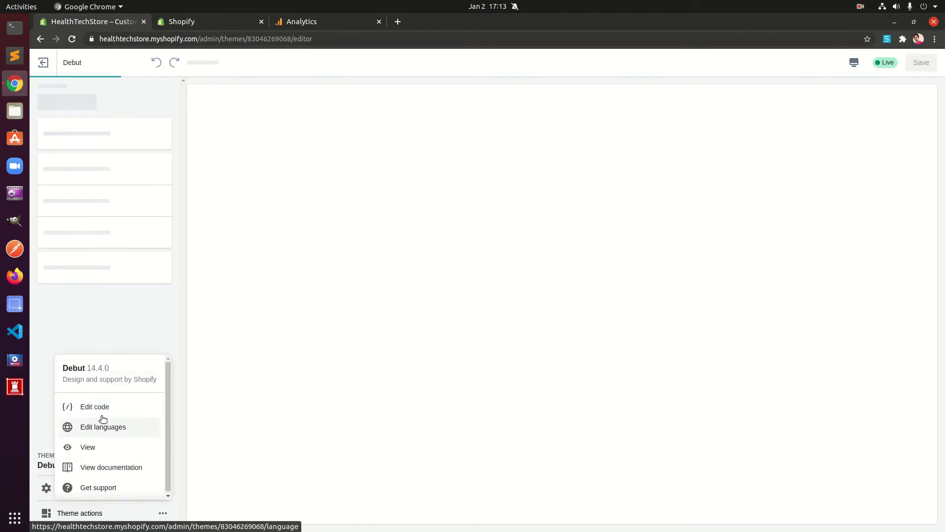
left_click(100, 408)
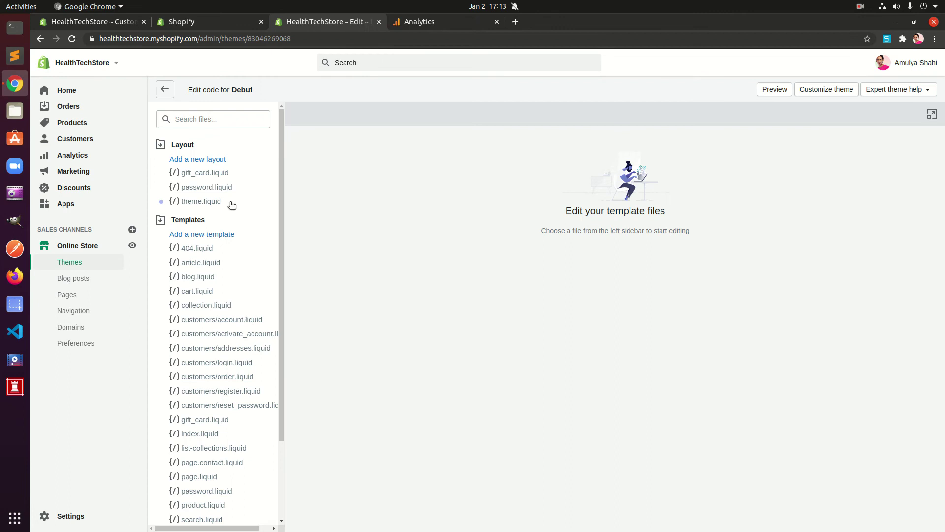
Switch to the code editor tab, close the duplicate tab, and expand the Layout folder
left_click(198, 26)
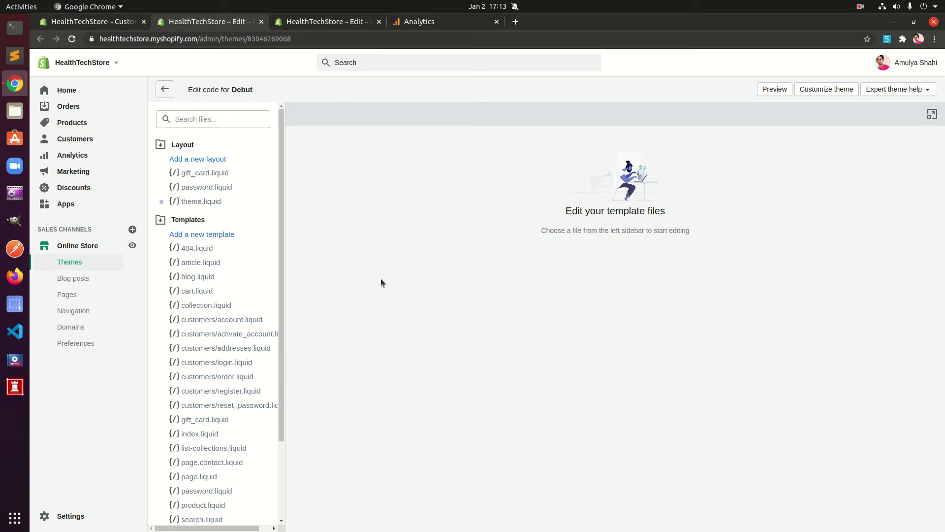
left_click(264, 25)
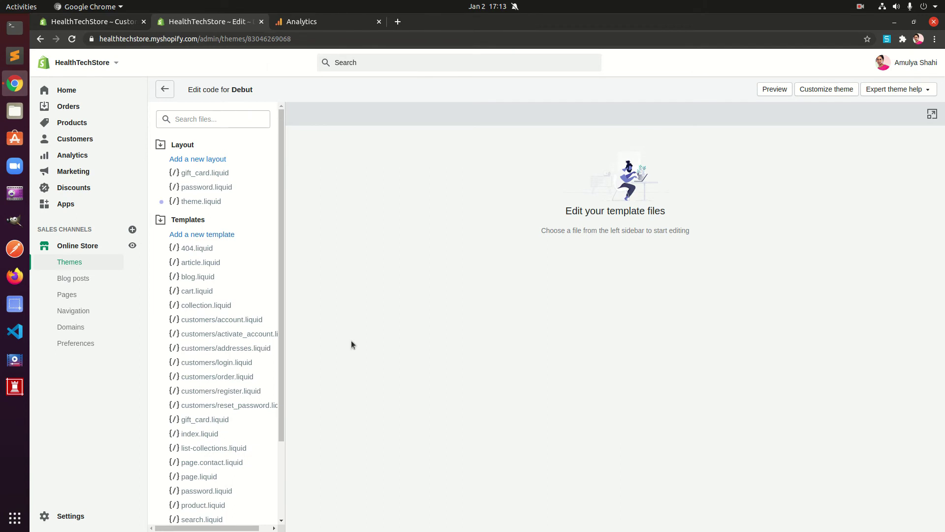
left_click(178, 144)
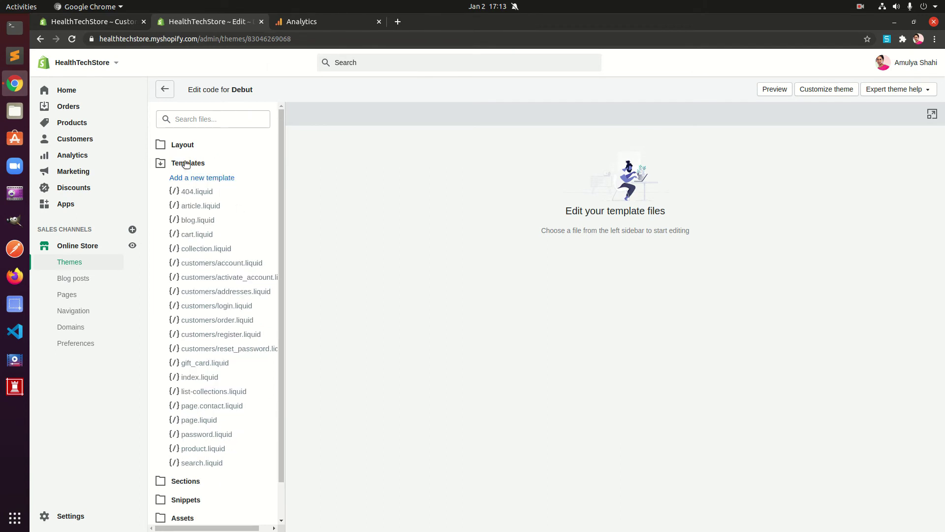
left_click(186, 162)
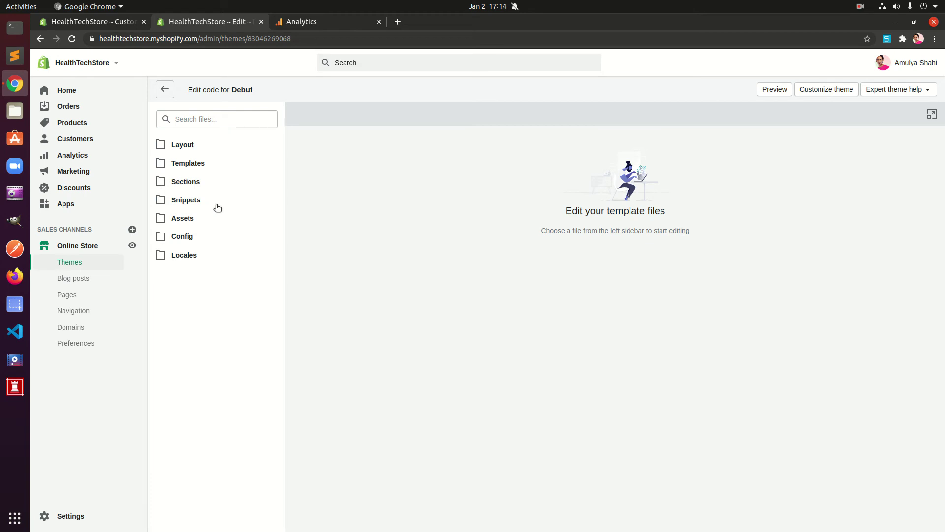
left_click(181, 146)
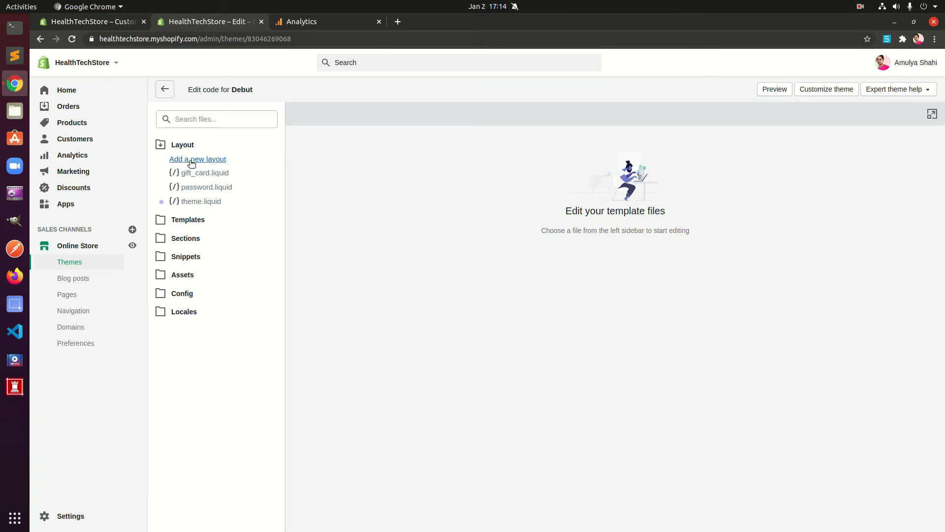
Paste the gtag script into theme.liquid after line 8, save, then select the pasted block
left_click(201, 205)
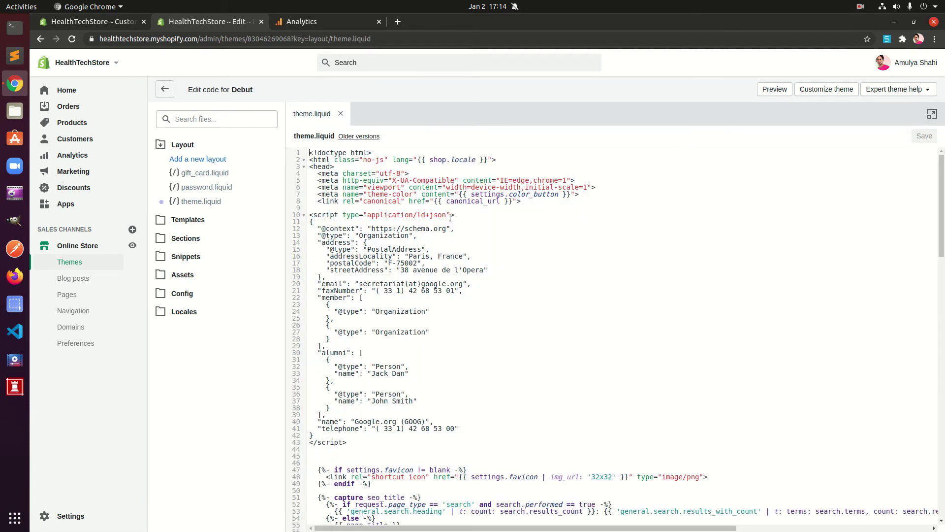
left_click(535, 205)
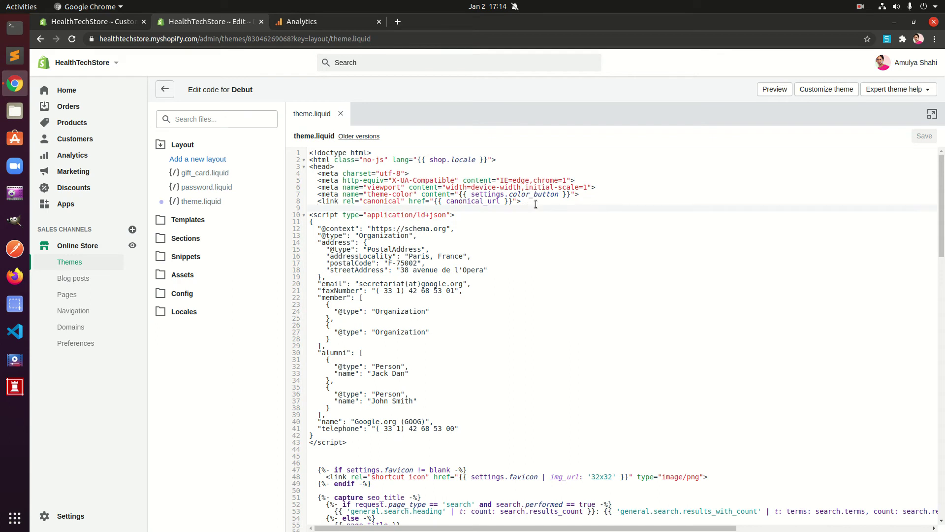
key("Return")
key("Return")
key("Up")
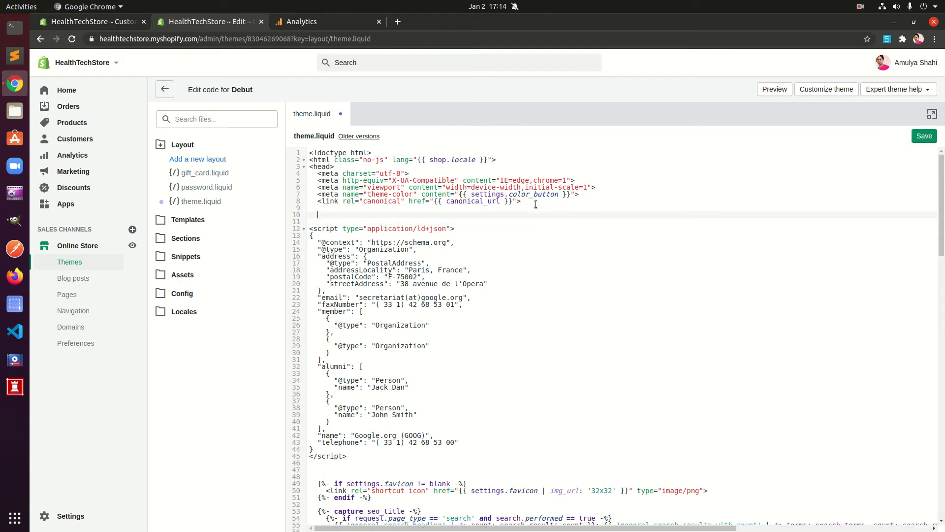
key("ctrl+v")
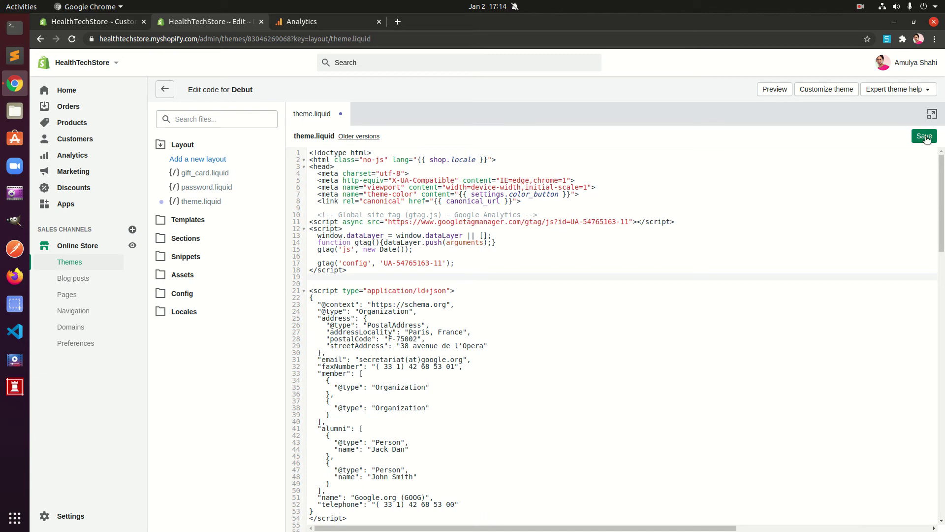
left_click(926, 139)
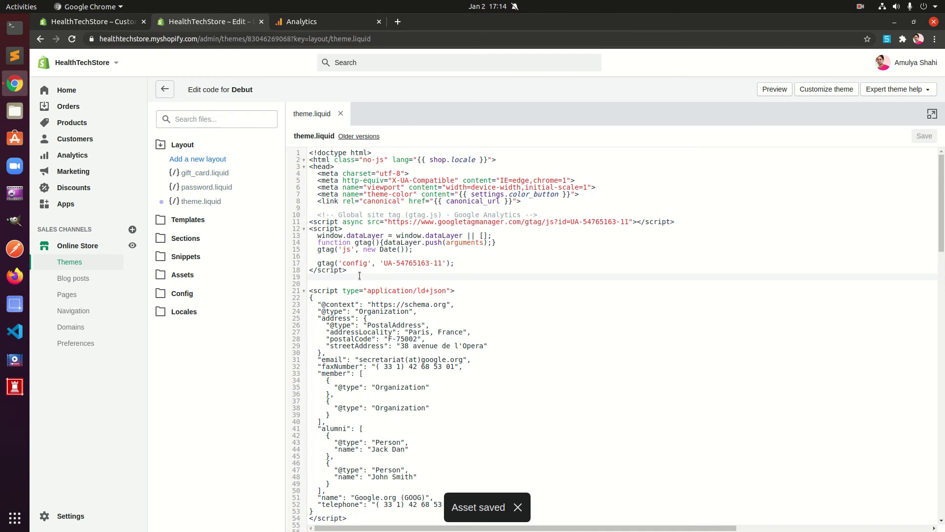
mouse_move(359, 273)
left_mouse_down()
mouse_move(324, 246)
mouse_move(310, 214)
left_mouse_up()
key("ctrl+c")
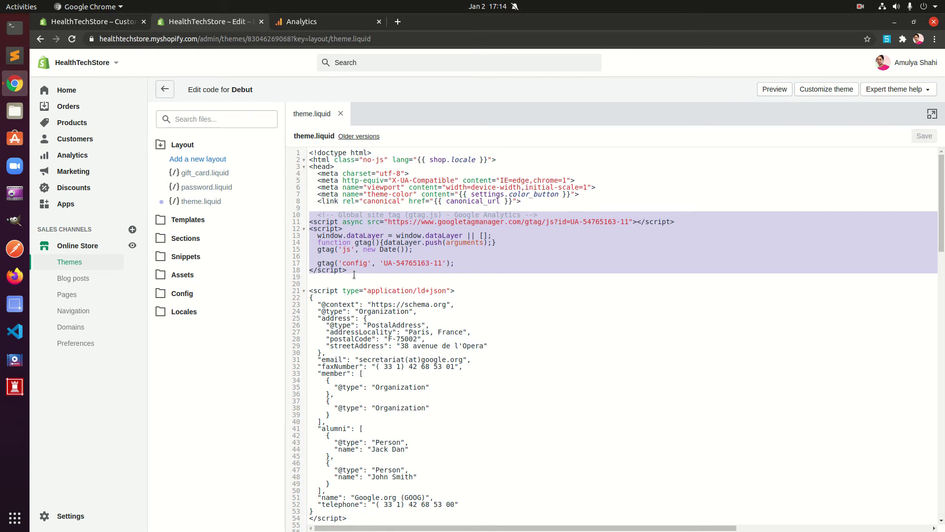
Delete the selected gtag block from theme.liquid, save, and collapse the Layout folder
key("Delete")
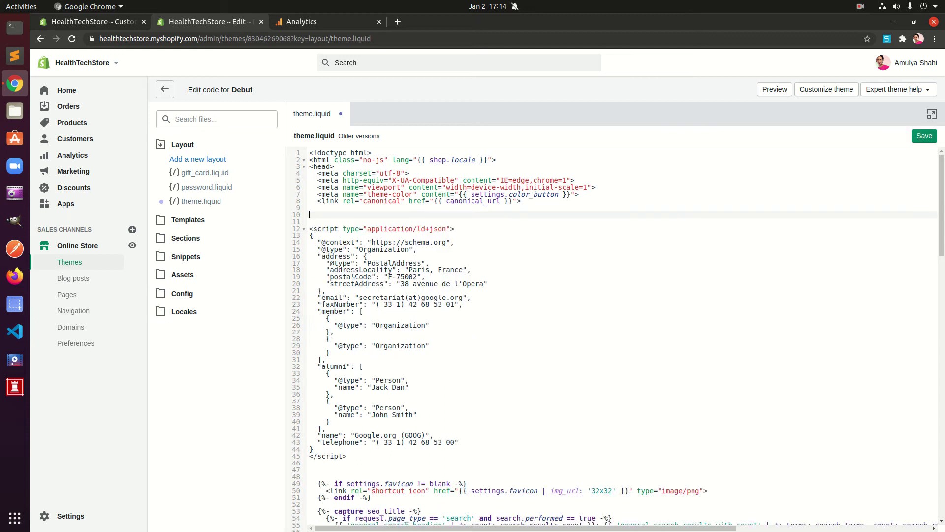
left_click(926, 137)
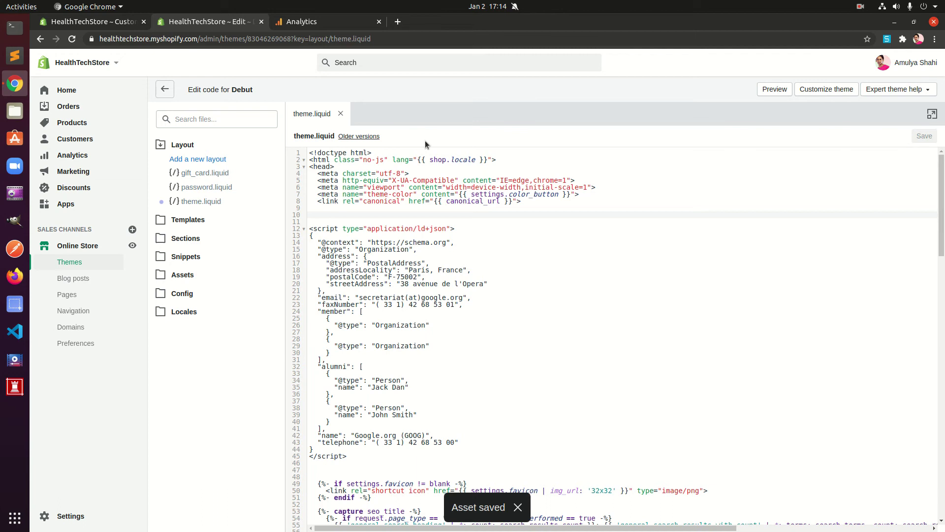
left_click(184, 145)
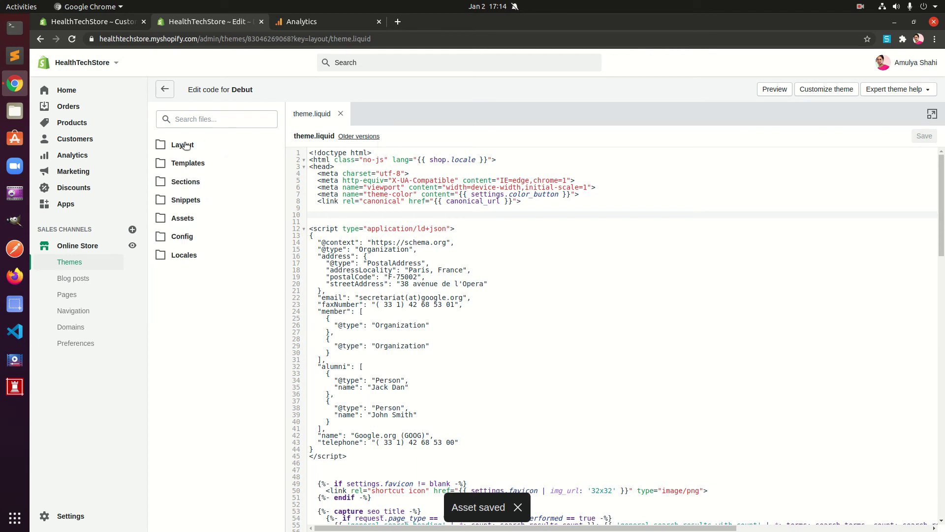
Expand the Sections folder and open header.liquid
left_click(190, 183)
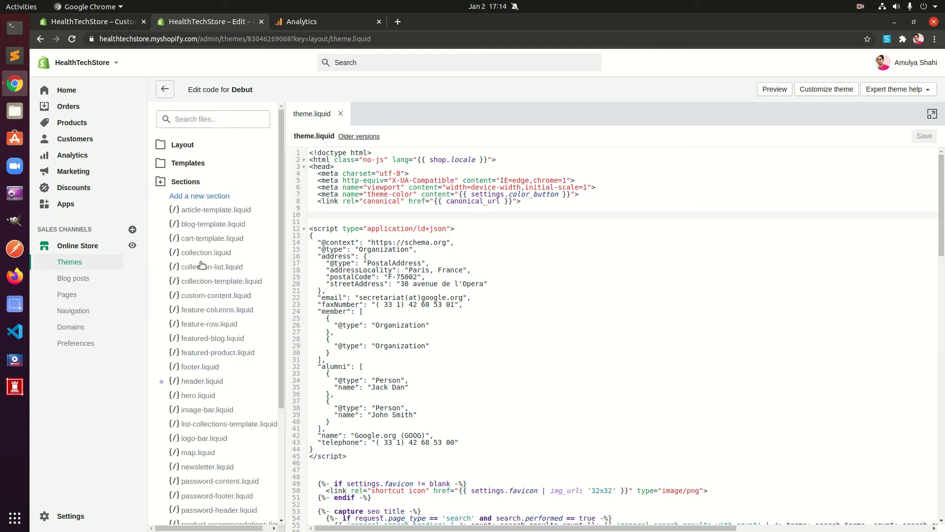
left_click(209, 384)
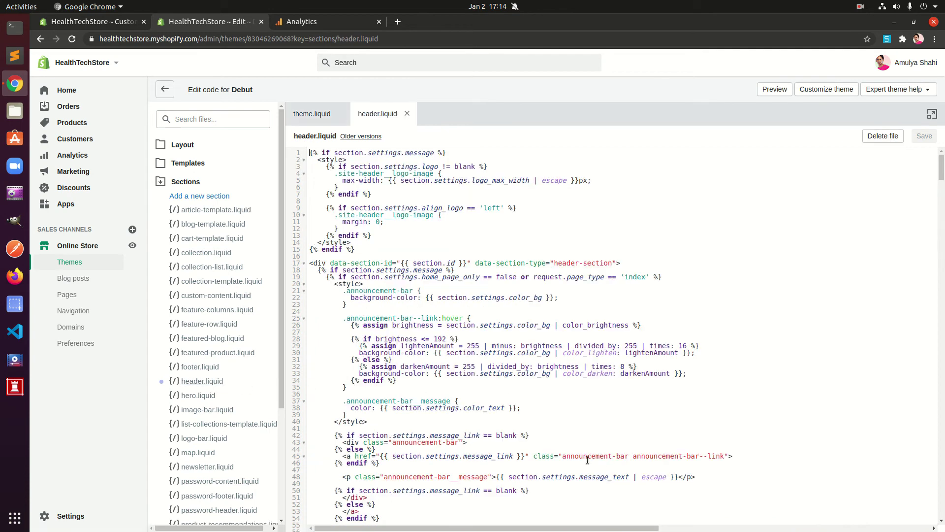
scroll(535, 452, "down", 2)
scroll(535, 452, "down", 6)
scroll(535, 452, "down", 3)
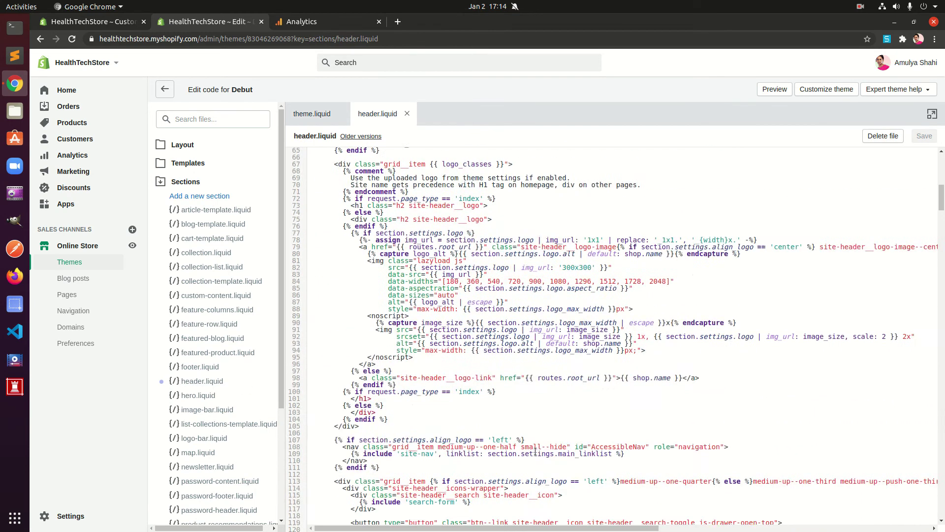
scroll(534, 453, "down", 3)
scroll(535, 452, "down", 3)
scroll(535, 452, "down", 2)
scroll(535, 452, "down", 1)
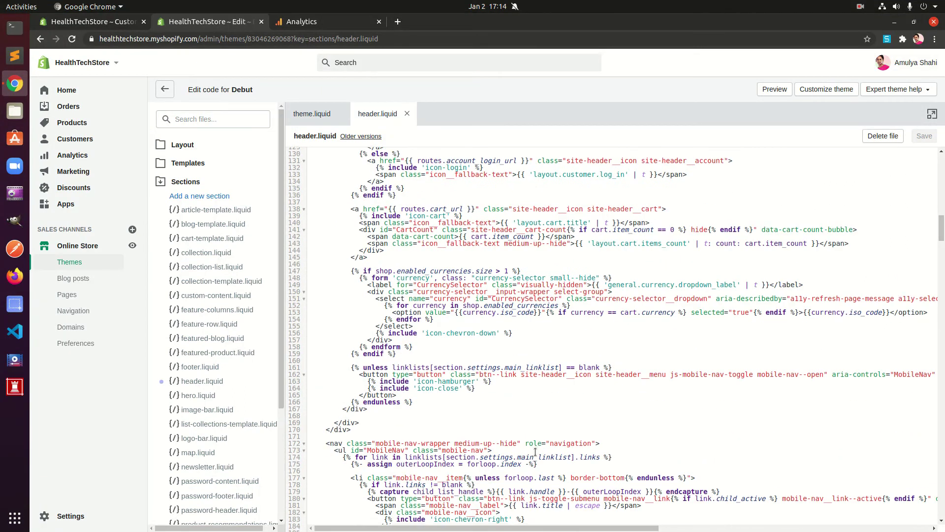
scroll(535, 452, "down", 3)
scroll(535, 452, "down", 3)
scroll(535, 452, "down", 3)
scroll(535, 452, "down", 3)
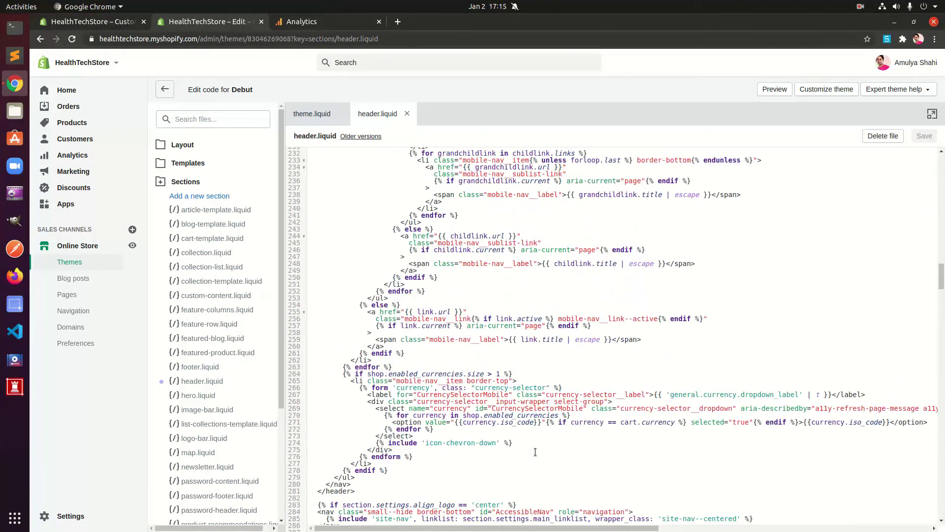
scroll(535, 452, "down", 3)
scroll(534, 452, "down", 3)
scroll(535, 452, "down", 3)
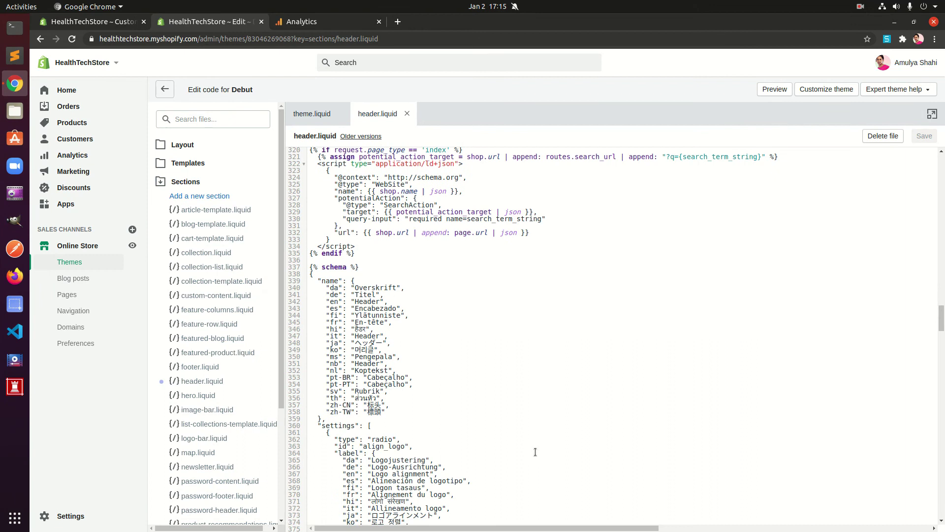
scroll(535, 452, "down", 3)
scroll(535, 452, "down", 3)
scroll(535, 452, "down", 3)
scroll(534, 453, "down", 2)
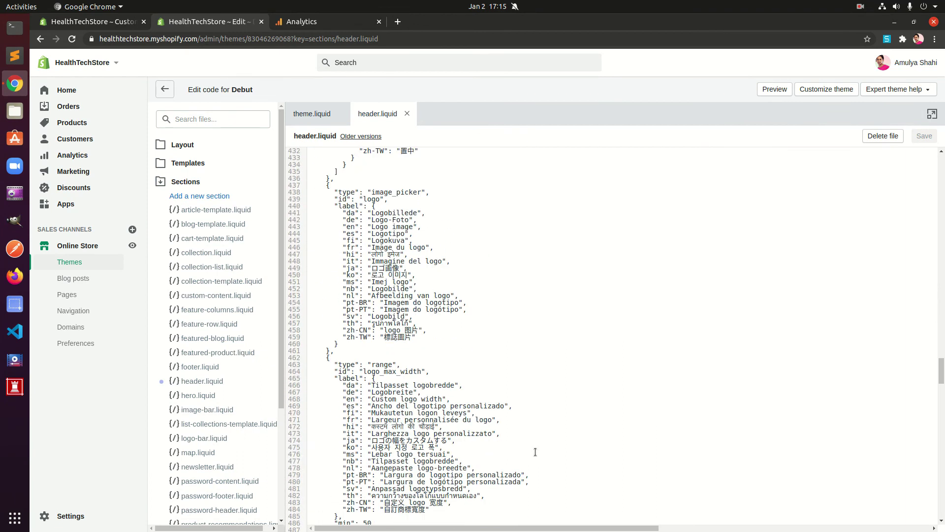
scroll(536, 453, "down", 2)
scroll(535, 452, "down", 3)
scroll(534, 453, "down", 3)
scroll(536, 452, "down", 3)
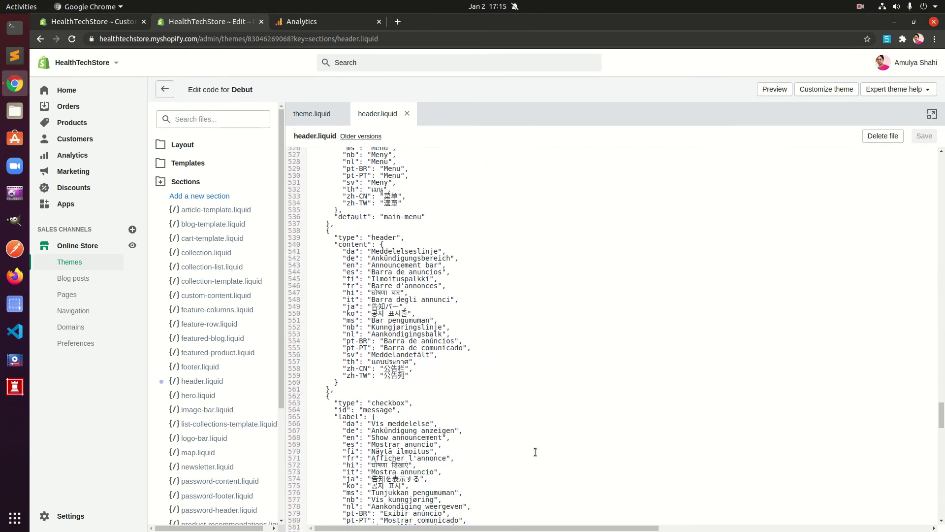
scroll(535, 452, "down", 3)
scroll(535, 452, "down", 3)
scroll(535, 453, "down", 3)
scroll(535, 452, "down", 3)
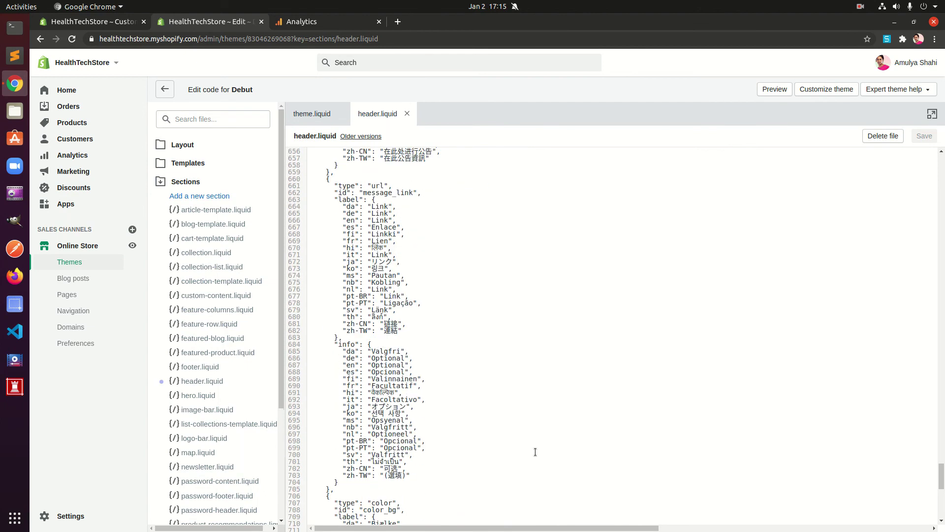
scroll(535, 452, "down", 4)
scroll(535, 452, "down", 1)
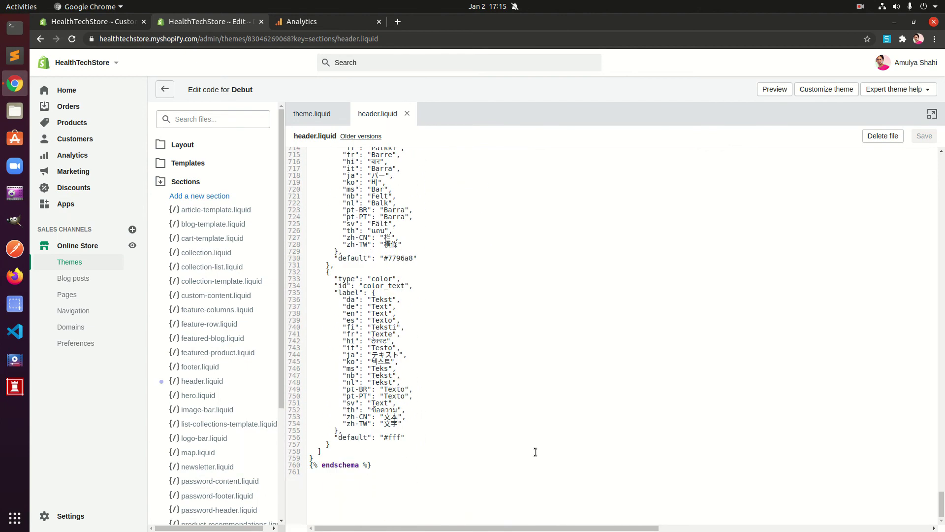
scroll(535, 452, "up", 1)
scroll(535, 452, "up", 2)
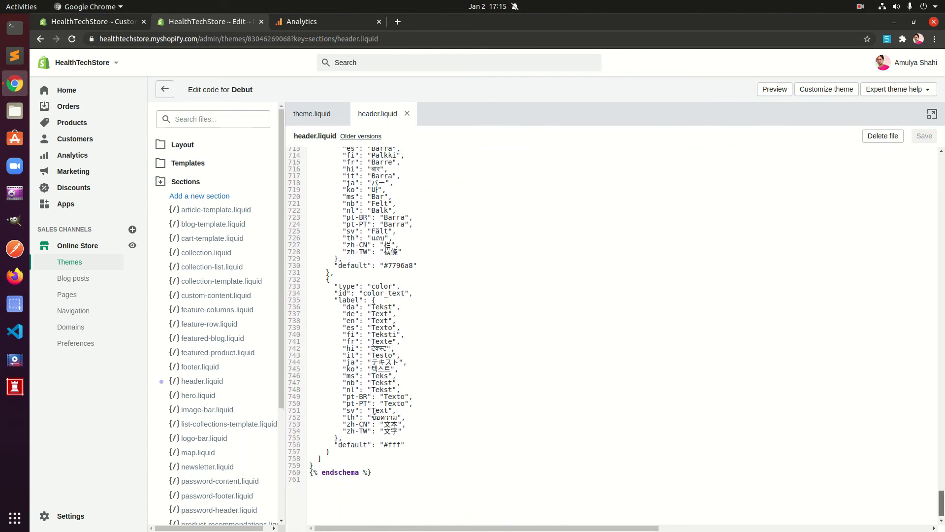
scroll(535, 452, "up", 6)
scroll(535, 452, "up", 7)
scroll(374, 414, "up", 5)
scroll(373, 414, "up", 5)
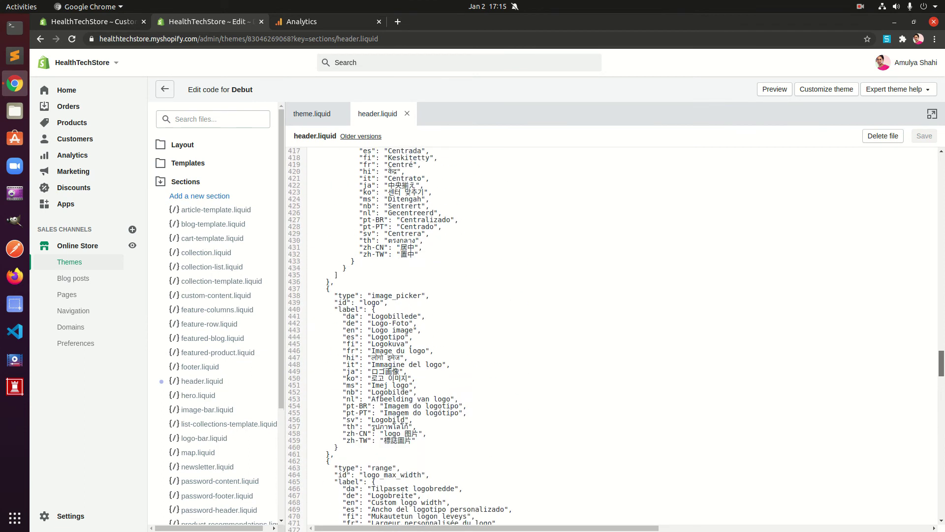
scroll(373, 413, "up", 5)
scroll(373, 414, "up", 5)
scroll(373, 413, "up", 2)
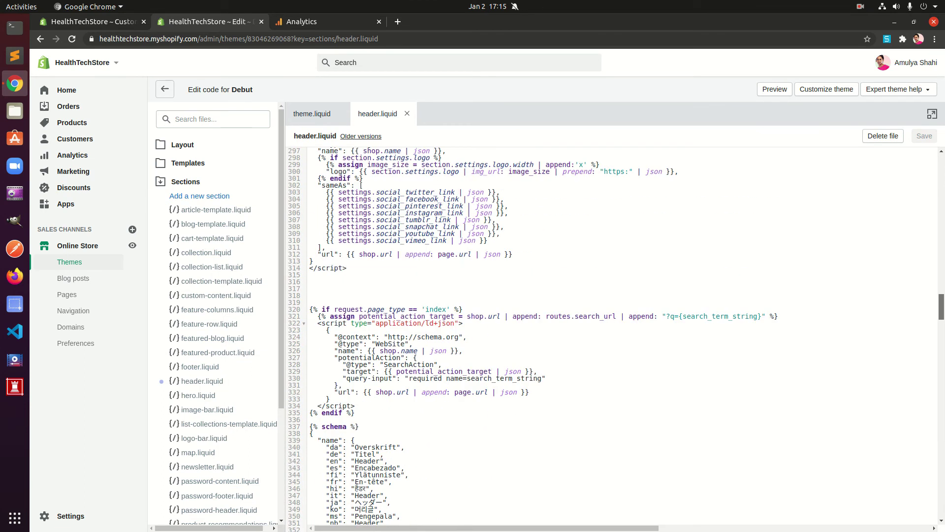
scroll(365, 152, "up", 1)
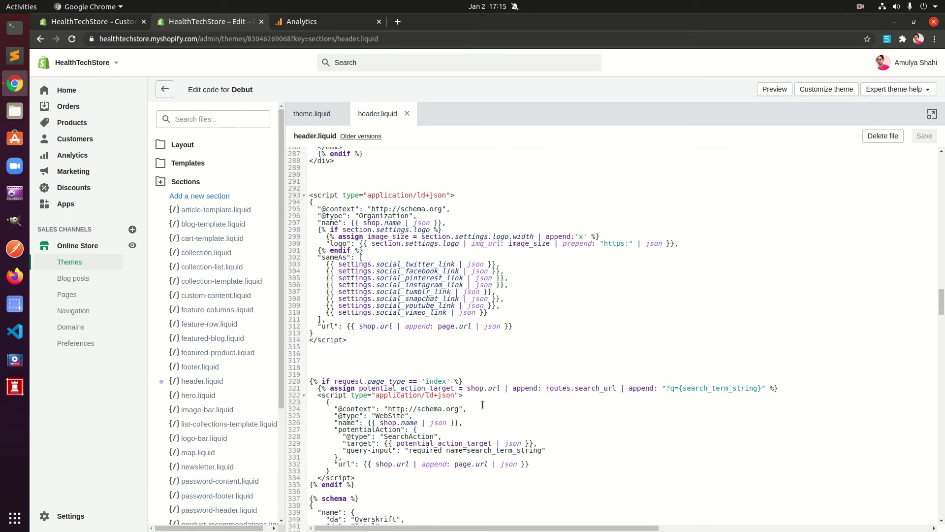
scroll(390, 476, "down", 2)
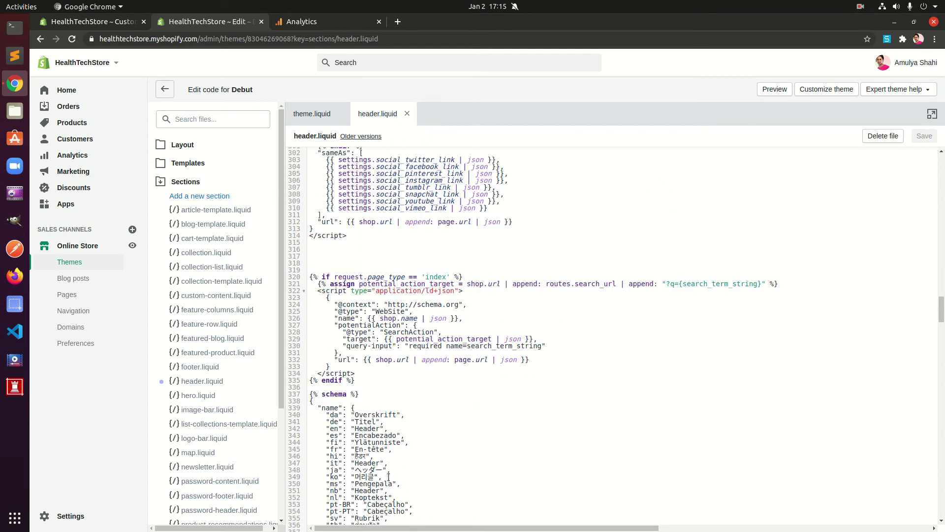
Paste the gtag snippet after line 335, above {% schema %}, and save header.liquid
left_click(372, 379)
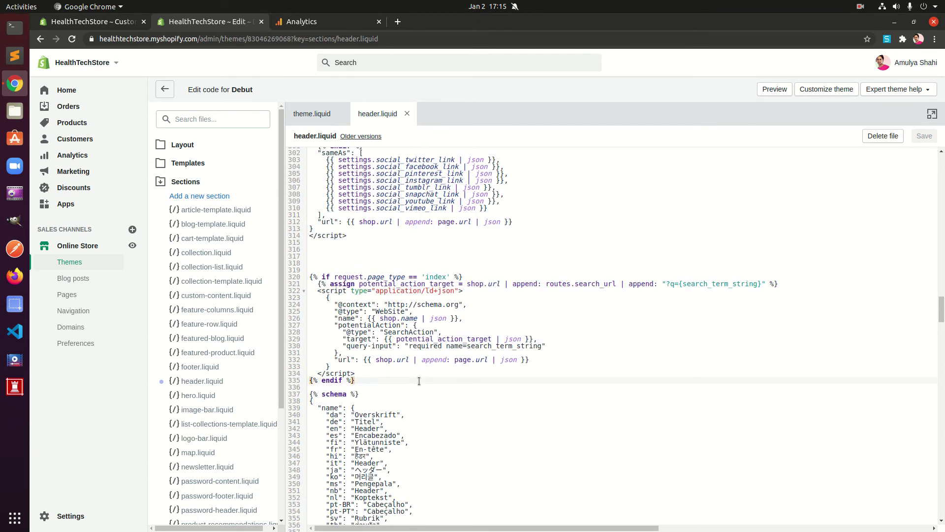
key("Return")
key("Return")
key("Return")
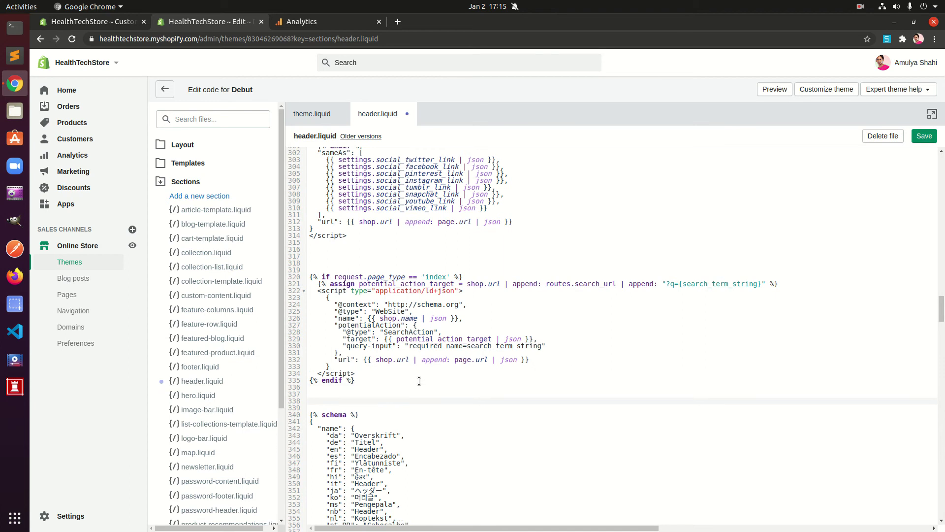
key("ctrl+v")
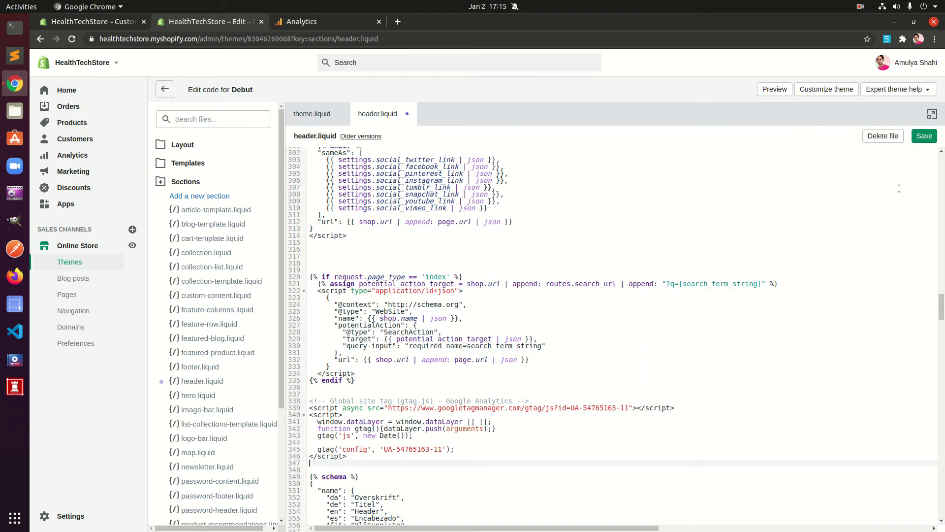
left_click(313, 400)
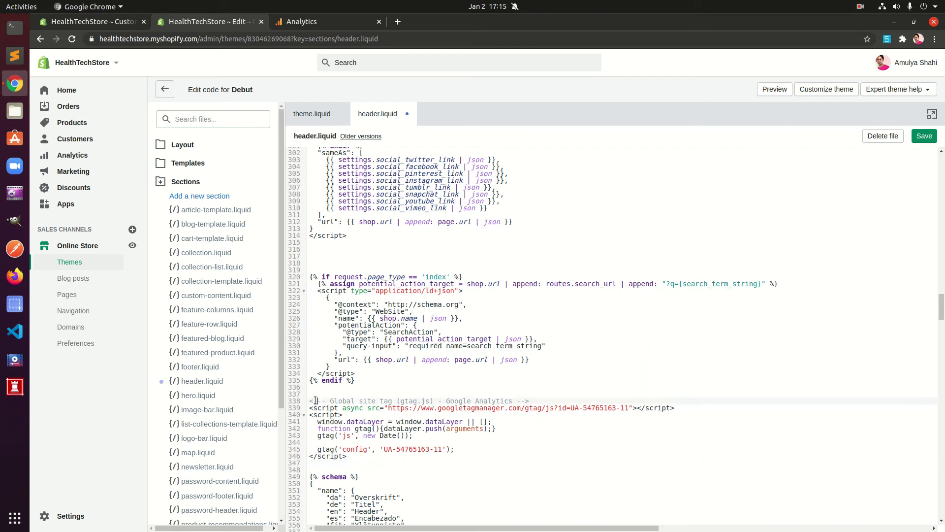
left_click_drag(315, 400, 540, 401)
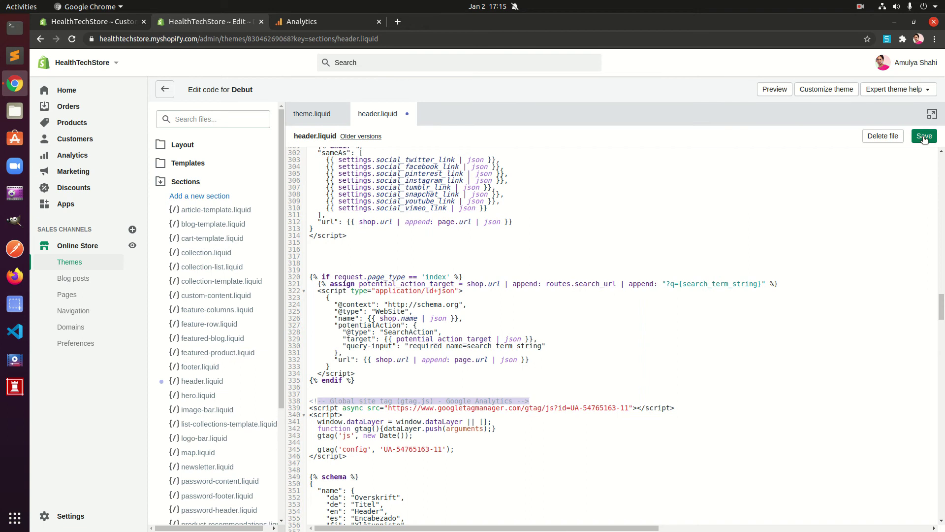
left_click(924, 138)
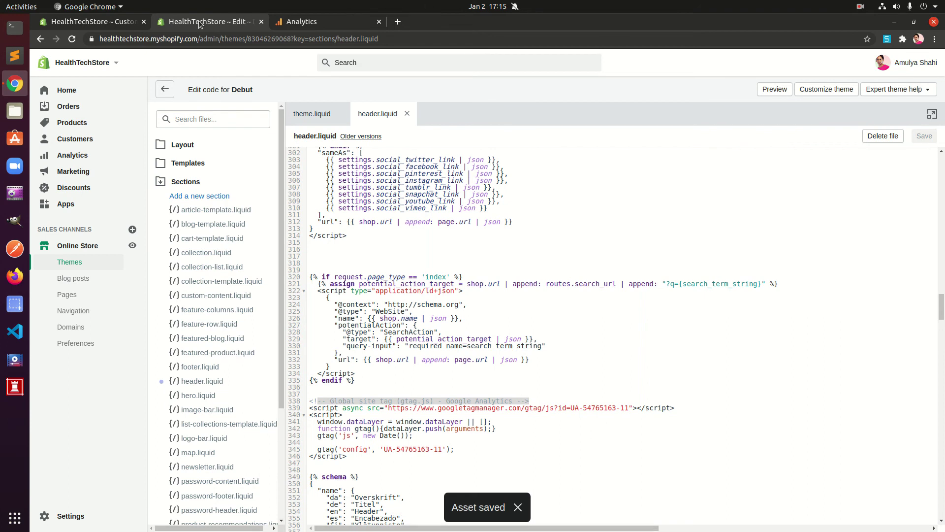
Strip the admin path from the Customize tab's address to load the storefront, then hide the preview bar
left_click(109, 27)
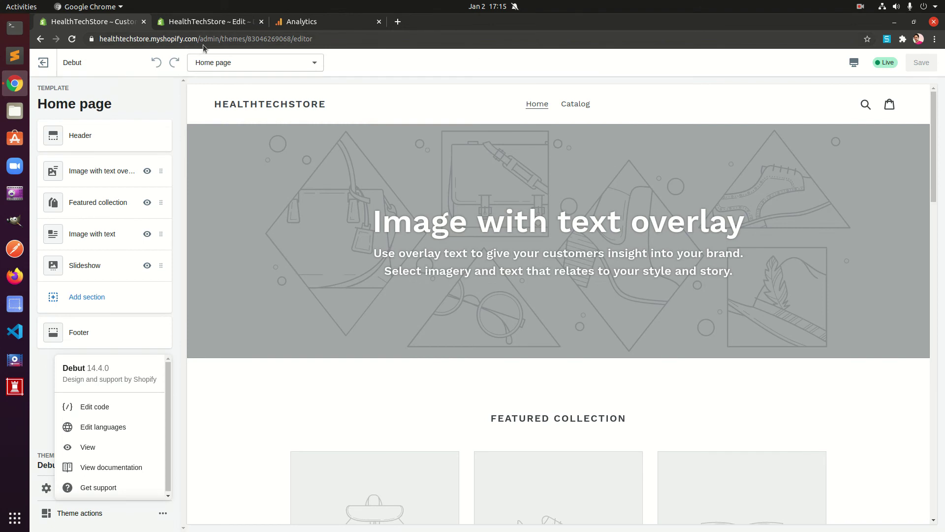
left_click_drag(199, 39, 529, 60)
key("BackSpace")
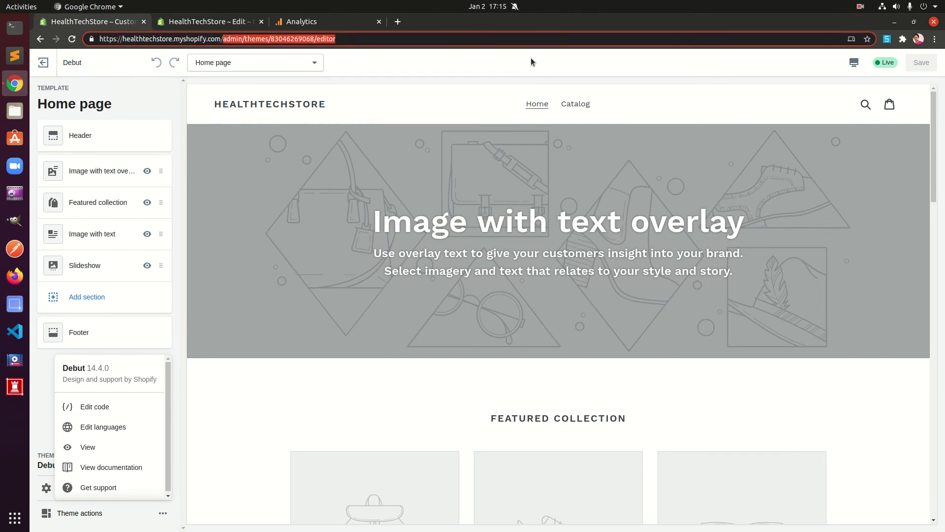
key("Return")
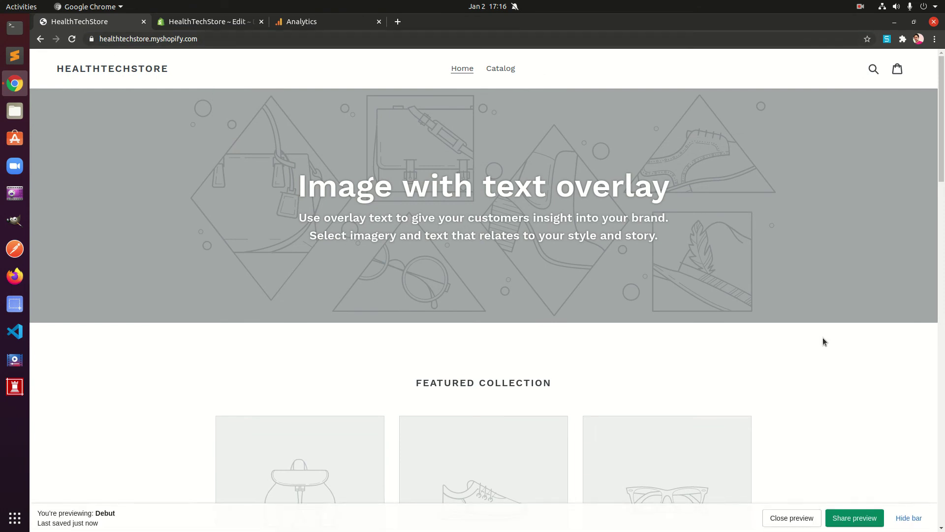
left_click(910, 517)
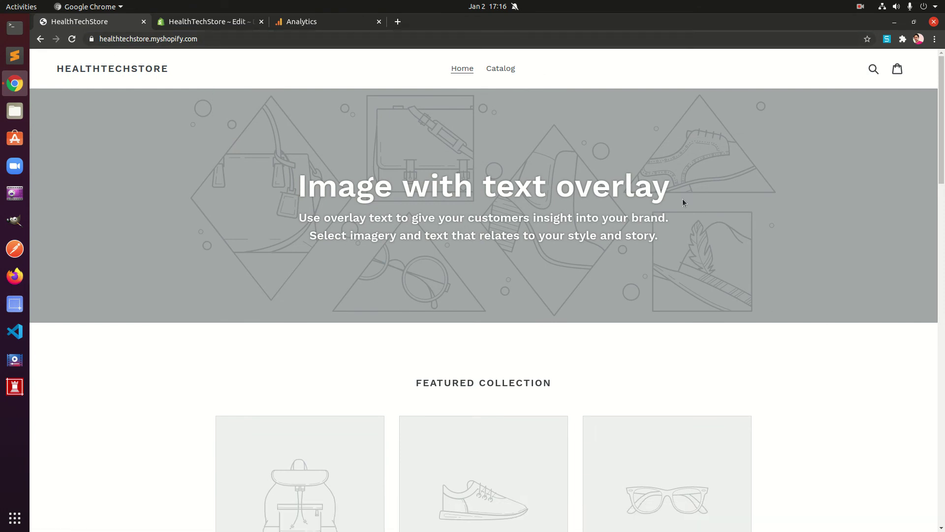
Open Chrome DevTools on the storefront page with Inspect
right_click(593, 69)
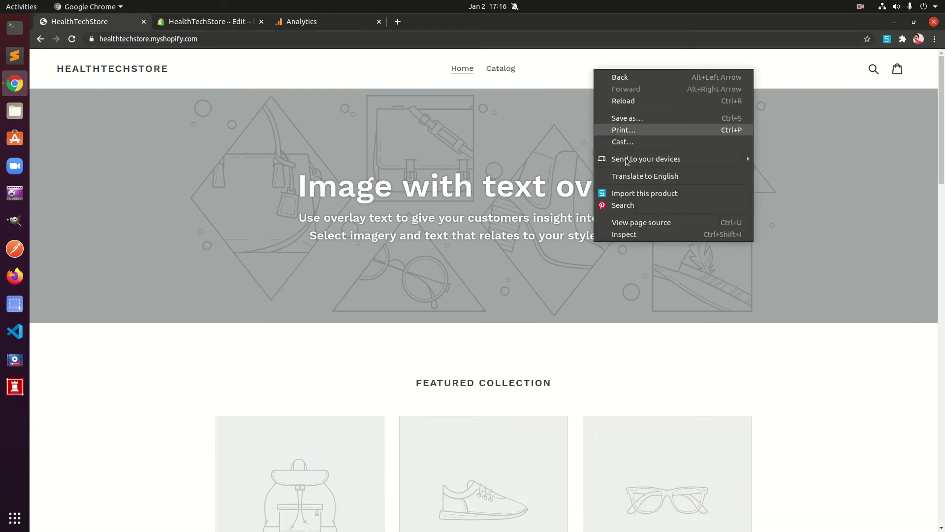
left_click(626, 237)
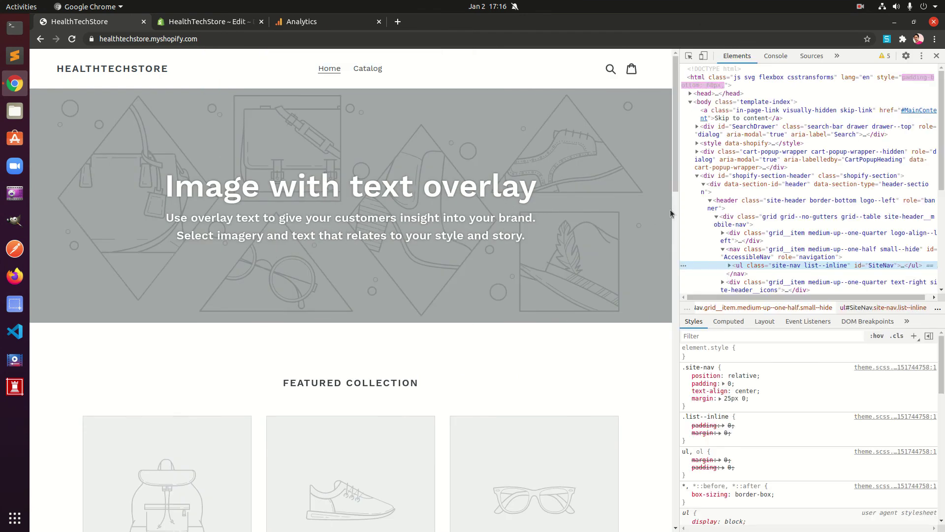
right_click(427, 75)
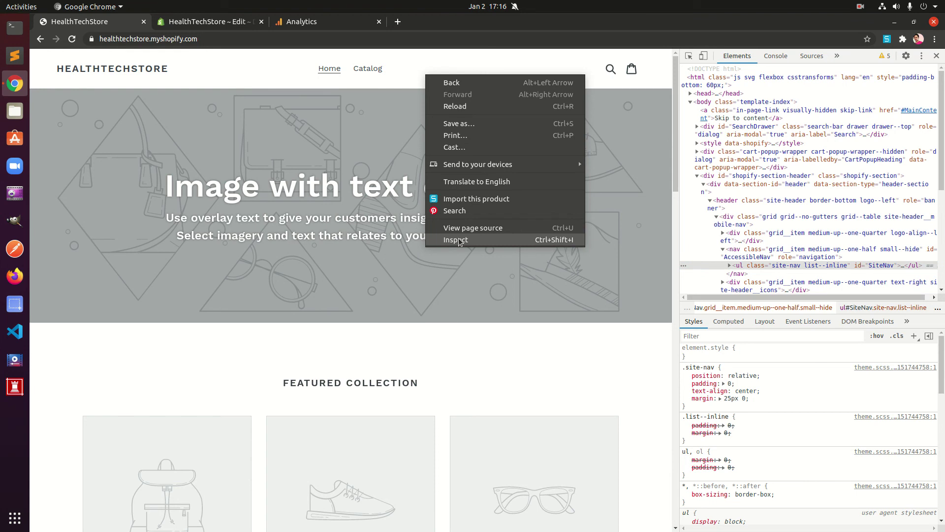
left_click(541, 240)
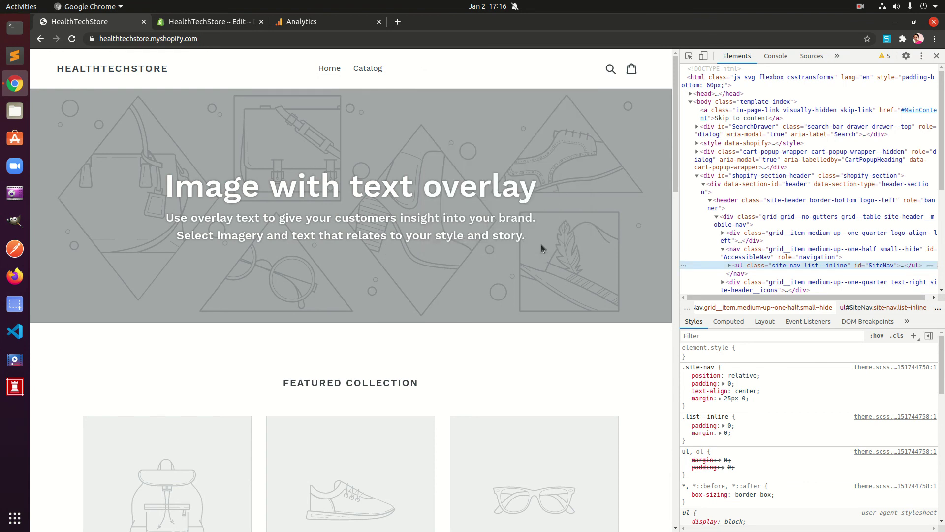
Widen the inspector and expand <head> down to the social-meta-tags comment
left_click_drag(671, 265, 366, 370)
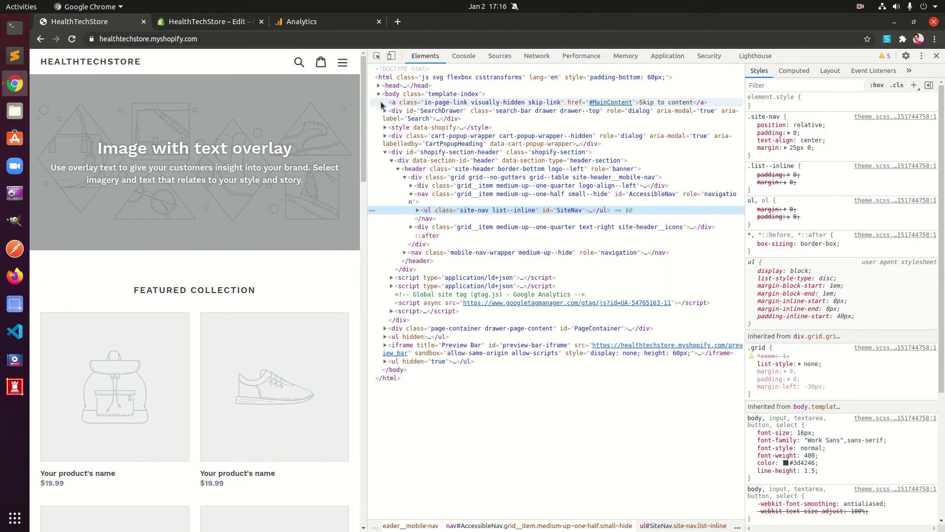
left_click(378, 86)
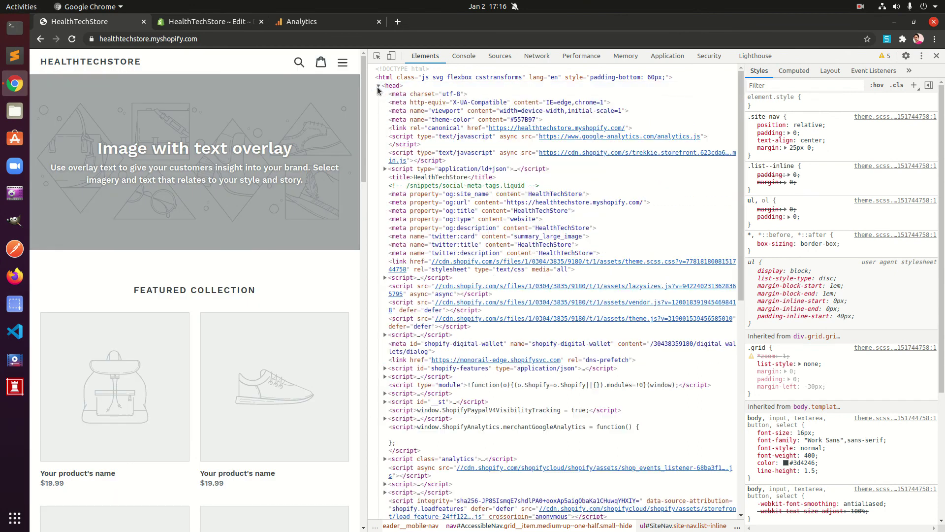
left_click(425, 187)
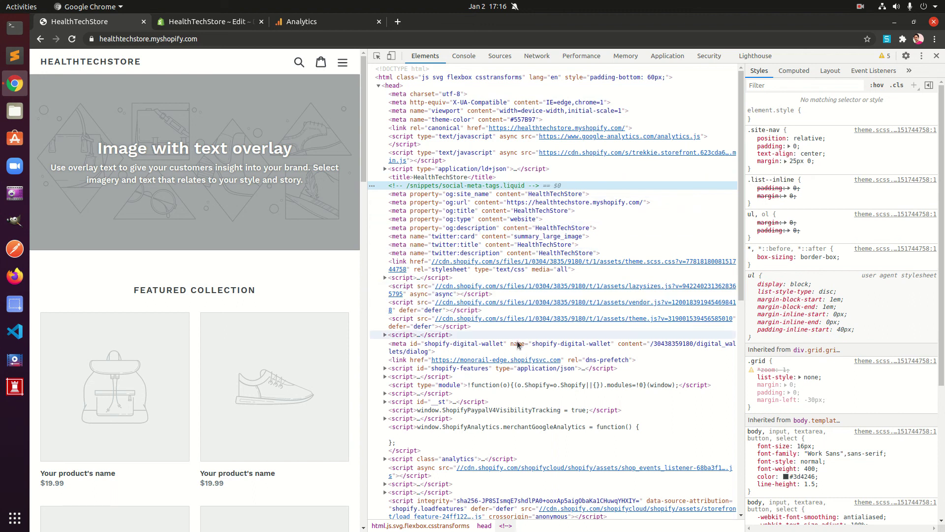
scroll(591, 420, "down", 4)
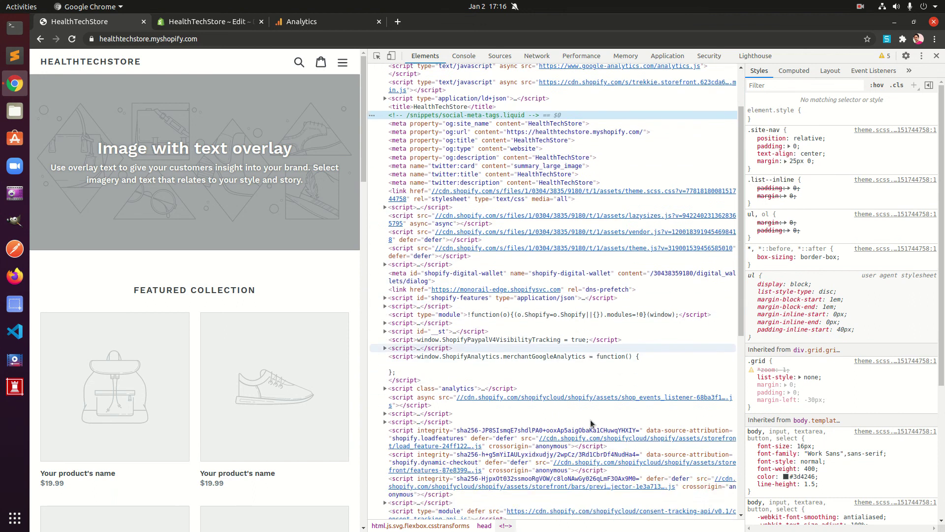
scroll(591, 419, "down", 3)
scroll(591, 419, "down", 2)
scroll(591, 419, "down", 3)
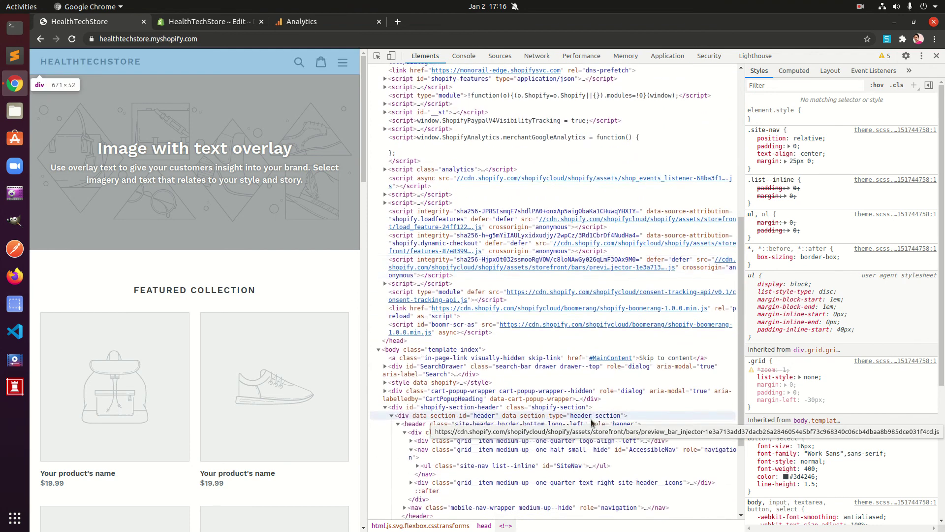
scroll(591, 419, "down", 2)
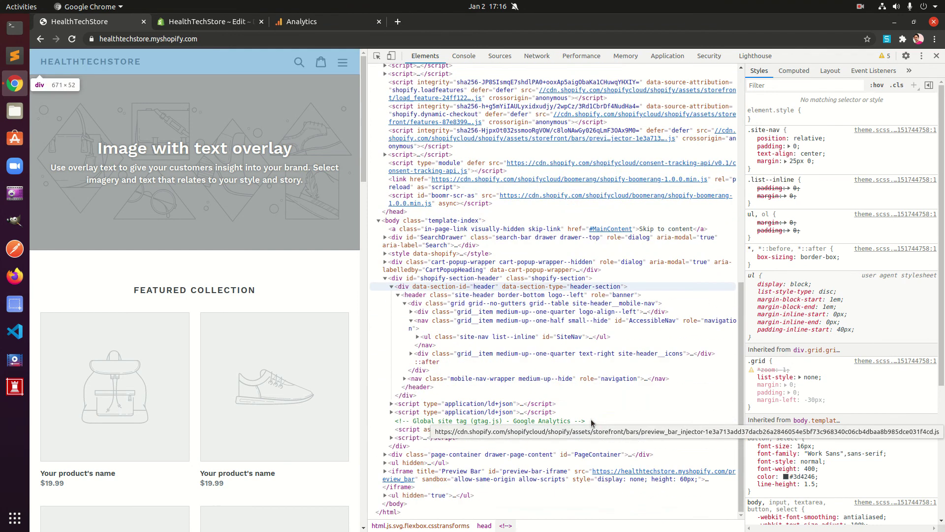
Select the Global site tag gtag comment, then expand and collapse the second ld+json script
left_click(438, 422)
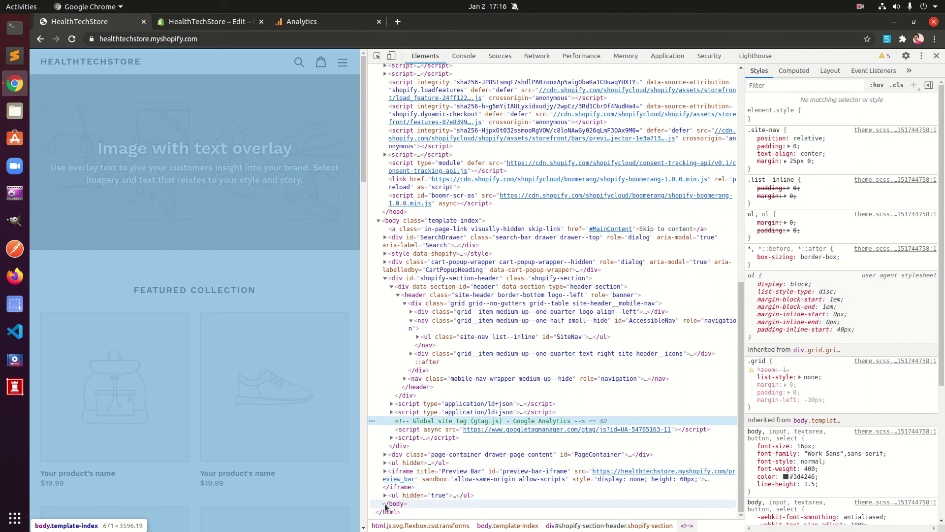
left_click(393, 412)
left_click(392, 413)
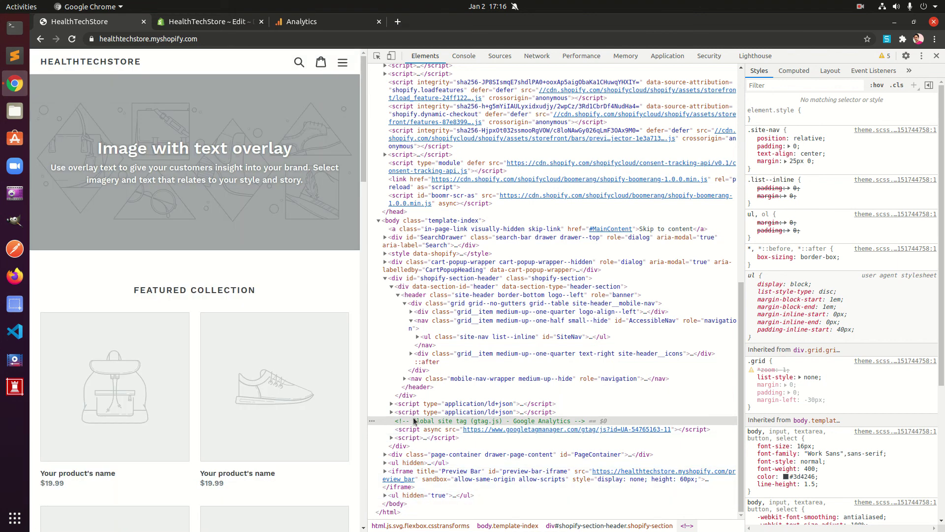
scroll(455, 412, "up", 2)
scroll(455, 411, "up", 2)
scroll(455, 411, "up", 3)
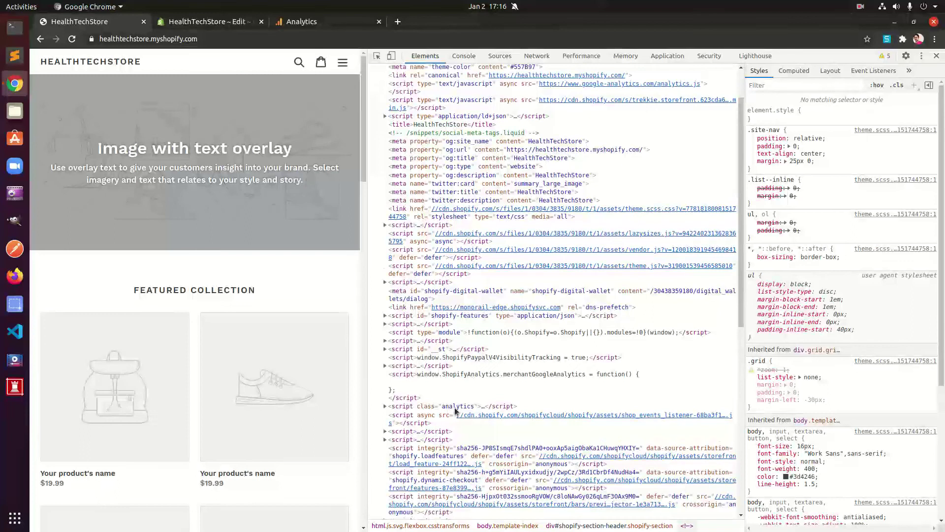
scroll(455, 411, "up", 2)
scroll(455, 411, "up", 2)
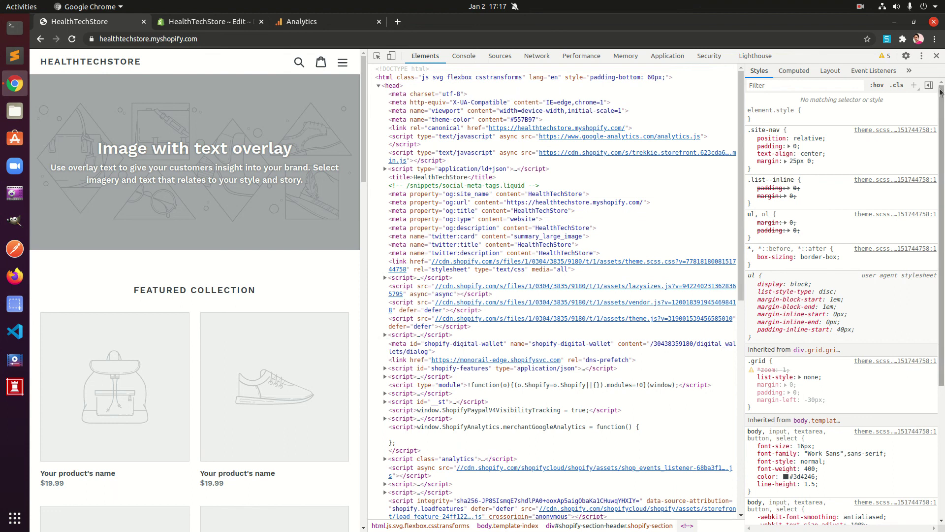
Close DevTools and return to the Google Analytics tracking code tab
left_click(936, 56)
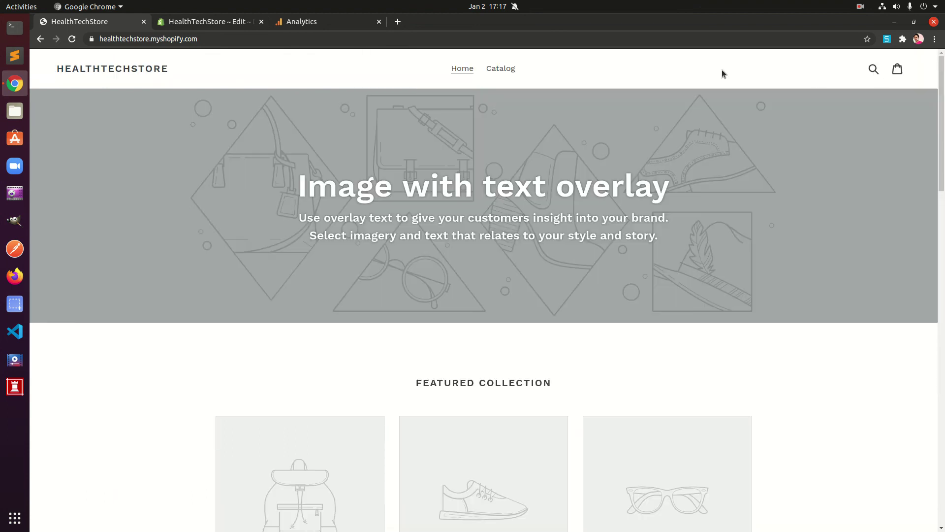
left_click(316, 22)
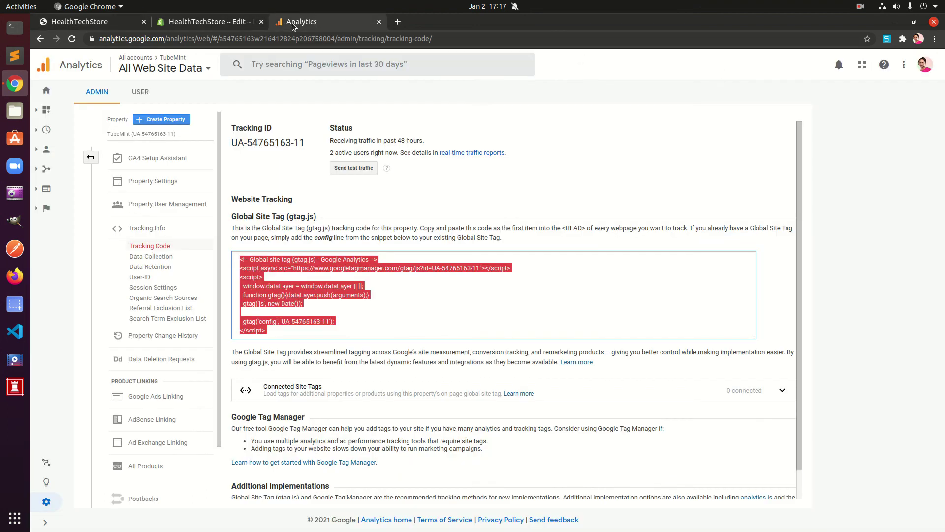